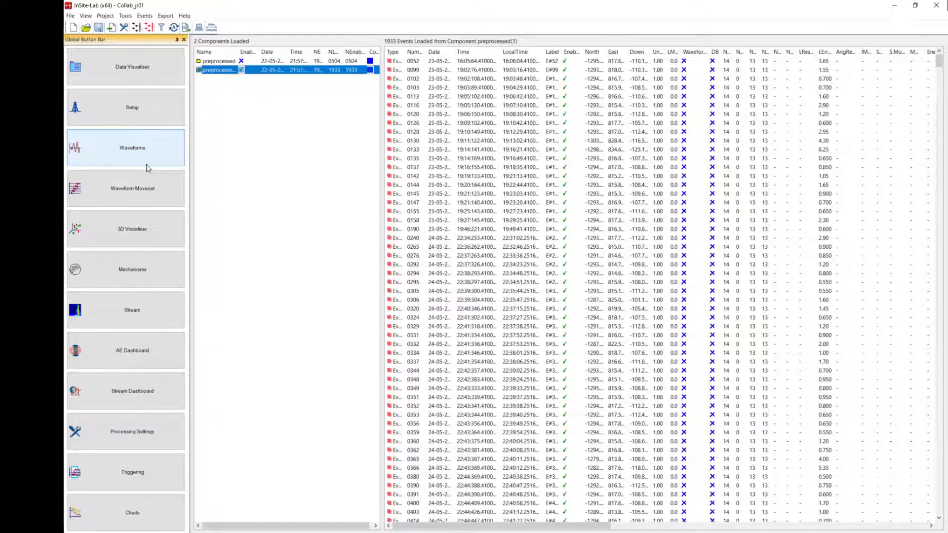
Open the 3D Visualiser and examine the time-coloured event locations around the borehole and sensors from several angles.
{"action": "left_click", "coordinate": [137, 233]}
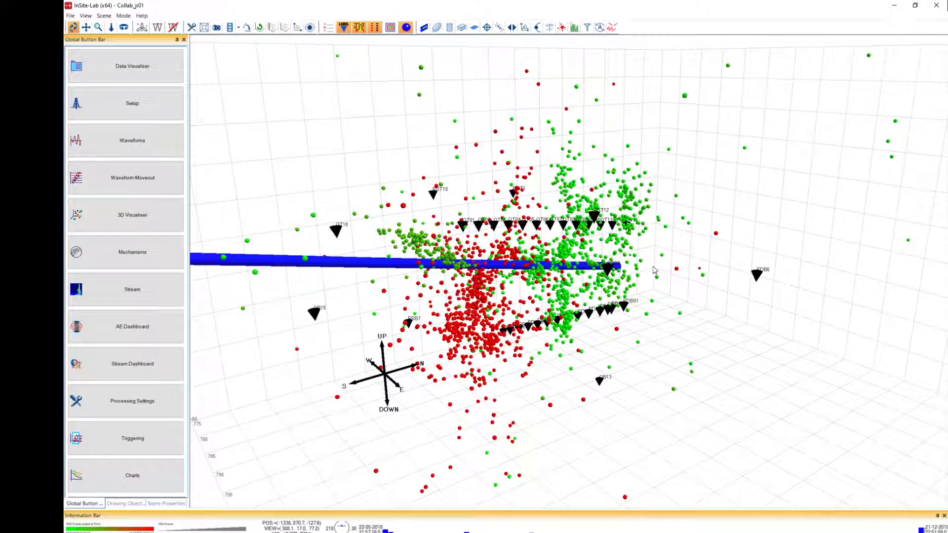
{"action": "left_click_drag", "start_coordinate": [364, 294], "coordinate": [568, 308]}
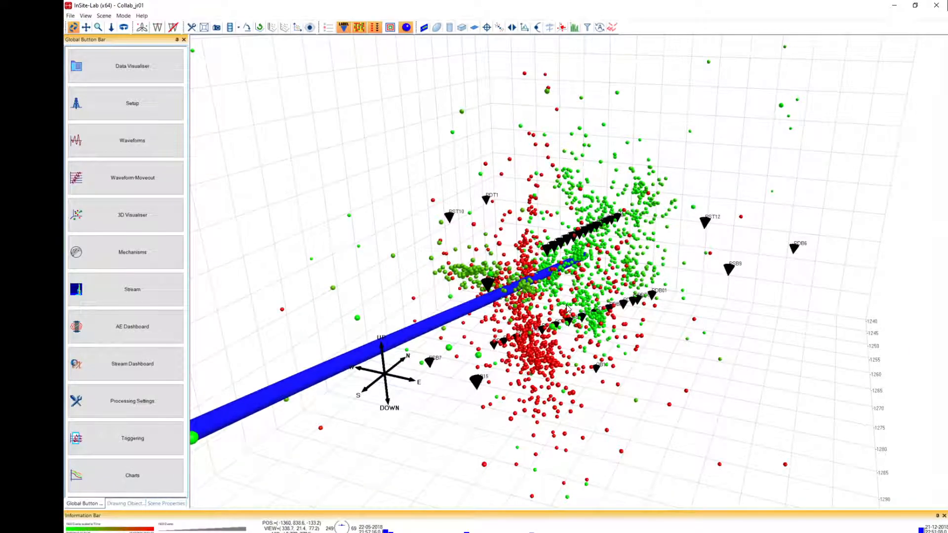
{"action": "left_click_drag", "start_coordinate": [516, 353], "coordinate": [601, 337]}
{"action": "left_click_drag", "start_coordinate": [542, 332], "coordinate": [629, 311]}
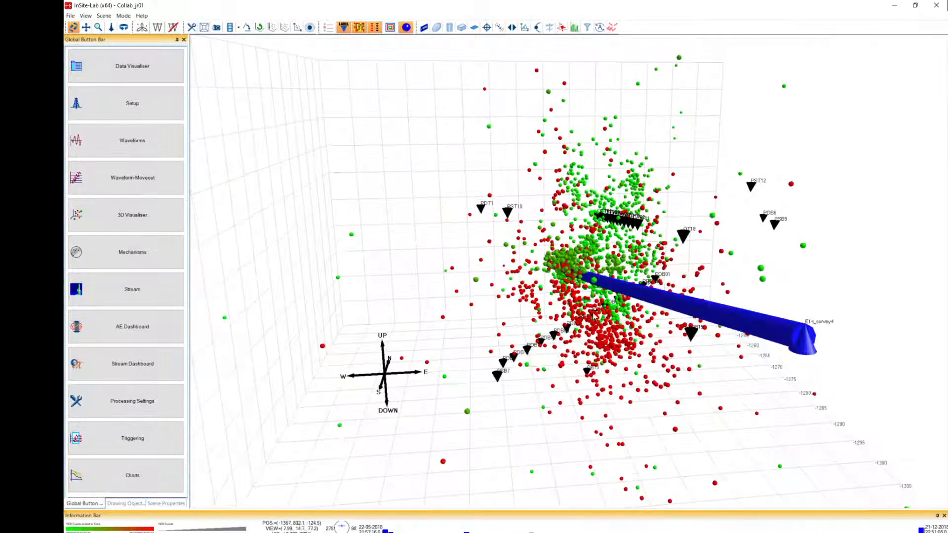
{"action": "left_click_drag", "start_coordinate": [728, 317], "coordinate": [396, 306]}
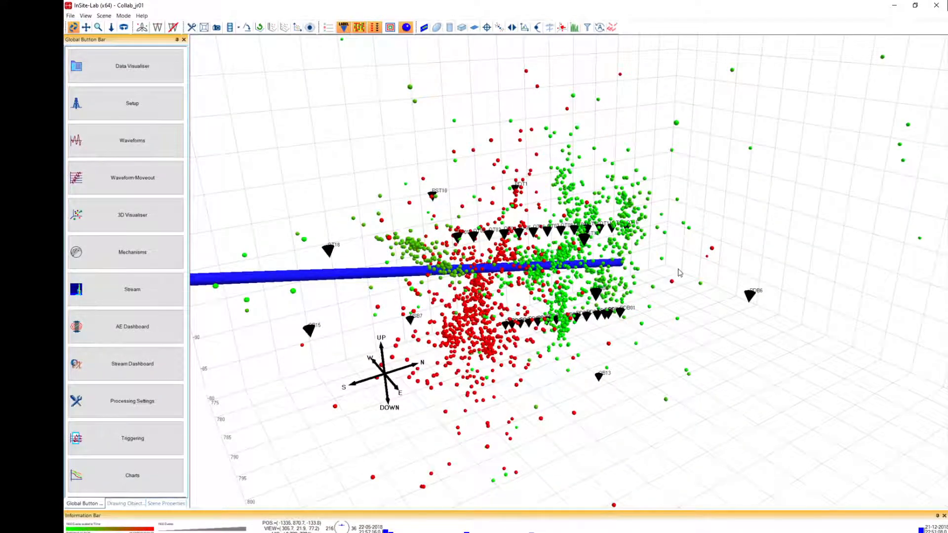
{"action": "left_click_drag", "start_coordinate": [681, 273], "coordinate": [540, 278]}
{"action": "left_click_drag", "start_coordinate": [367, 325], "coordinate": [483, 251]}
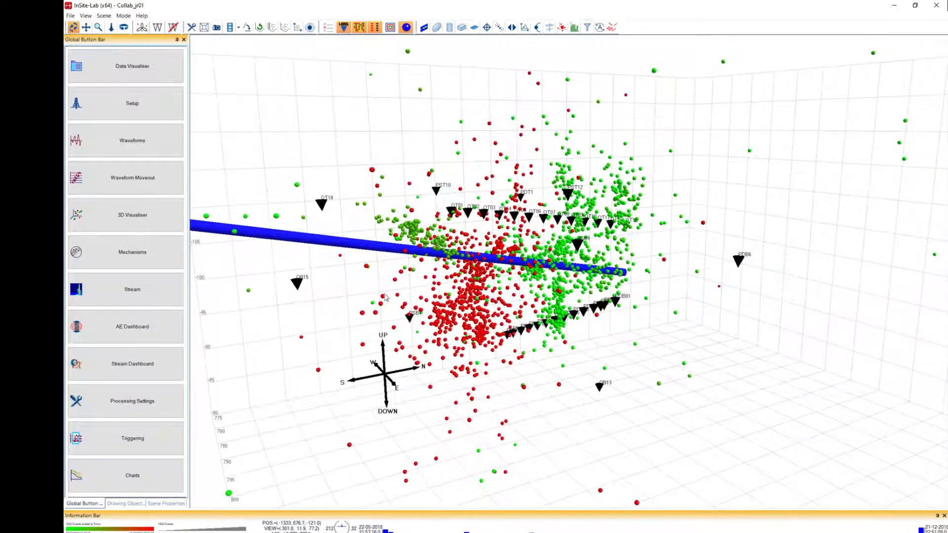
{"action": "left_click_drag", "start_coordinate": [386, 298], "coordinate": [663, 306]}
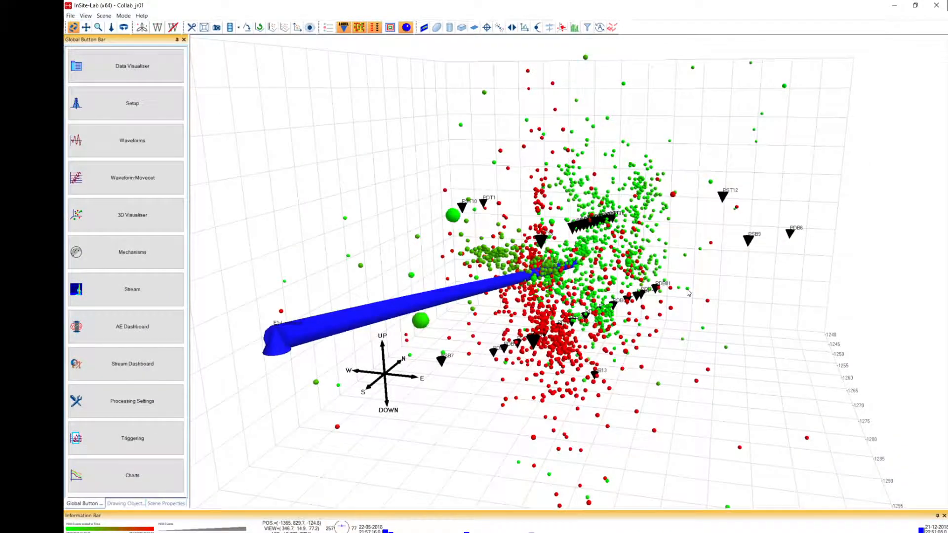
{"action": "left_click_drag", "start_coordinate": [680, 264], "coordinate": [667, 301]}
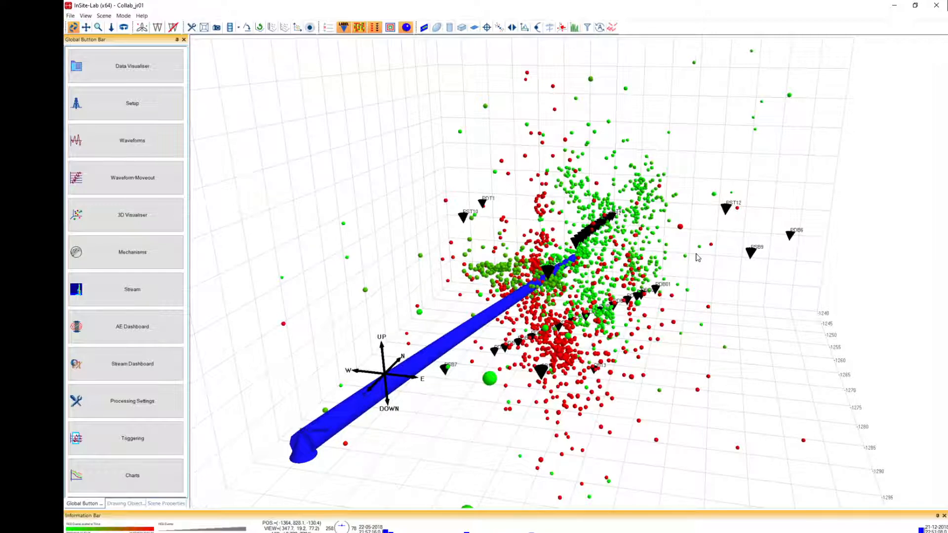
{"action": "left_click_drag", "start_coordinate": [713, 265], "coordinate": [557, 300]}
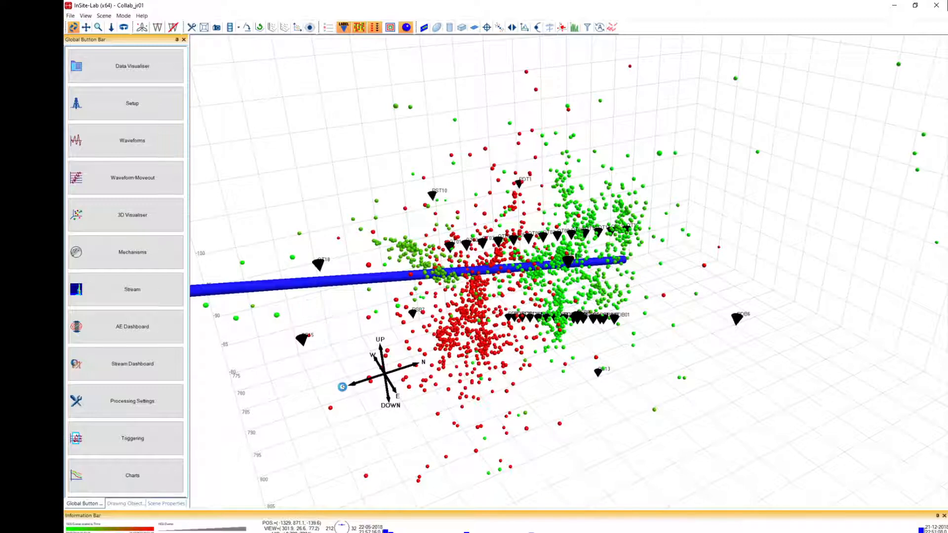
{"action": "left_click_drag", "start_coordinate": [343, 385], "coordinate": [595, 296]}
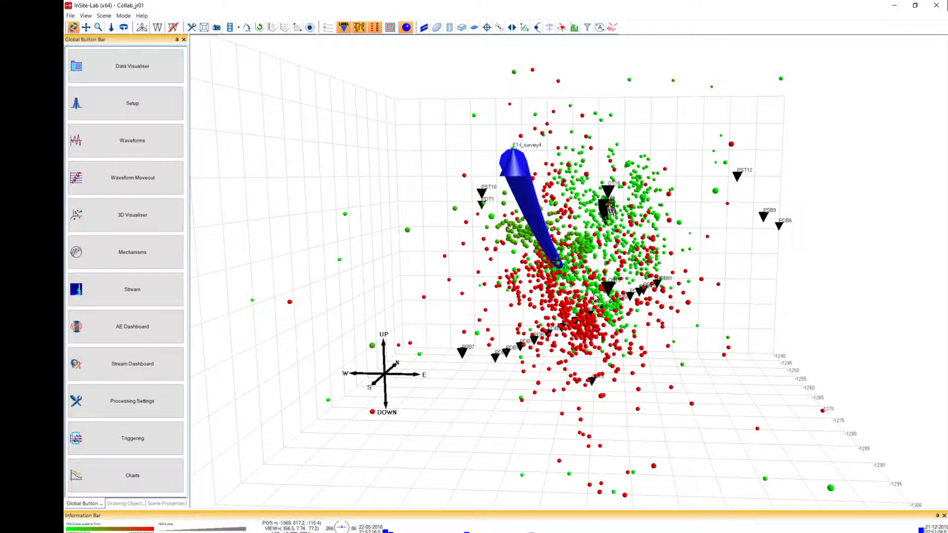
{"action": "left_click_drag", "start_coordinate": [595, 297], "coordinate": [675, 371]}
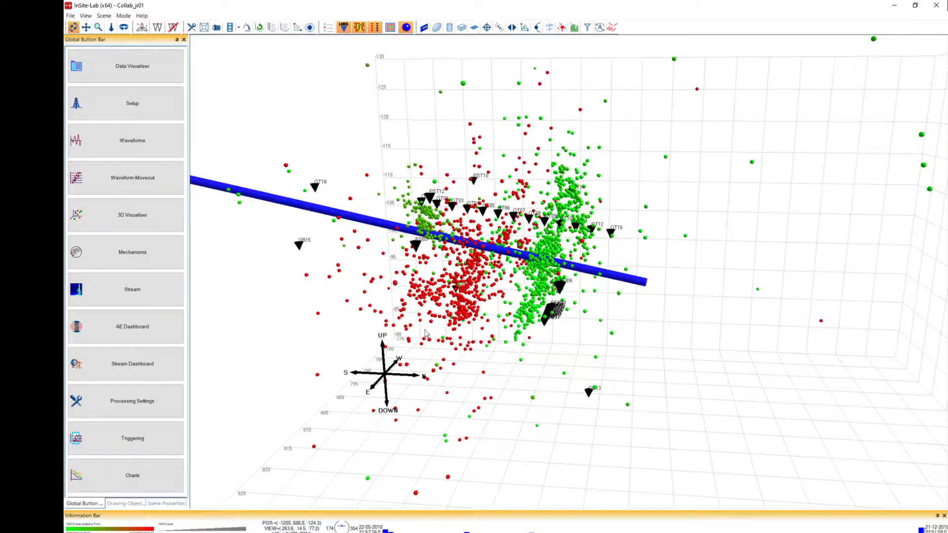
{"action": "left_click_drag", "start_coordinate": [428, 334], "coordinate": [515, 290]}
{"action": "left_click_drag", "start_coordinate": [478, 265], "coordinate": [455, 280]}
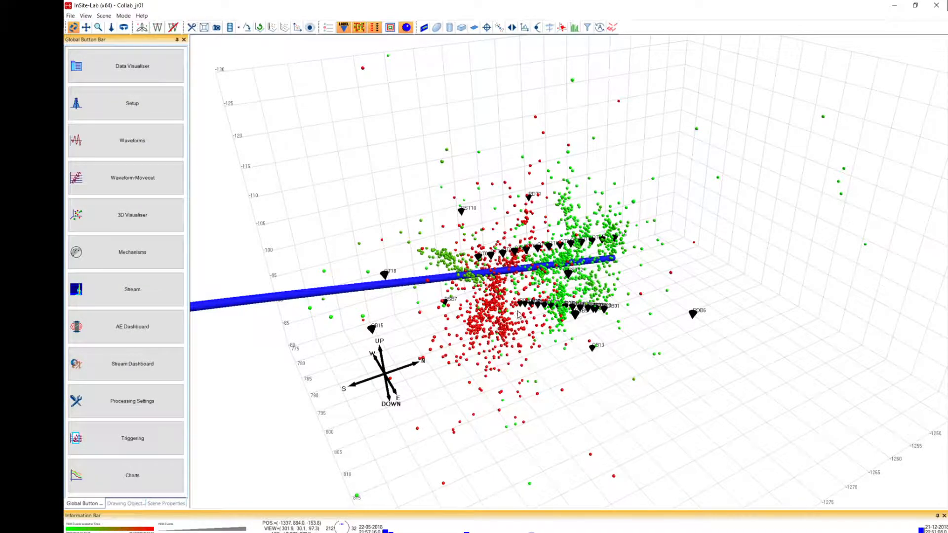
{"action": "left_click_drag", "start_coordinate": [519, 315], "coordinate": [404, 321]}
{"action": "left_click_drag", "start_coordinate": [470, 334], "coordinate": [363, 277]}
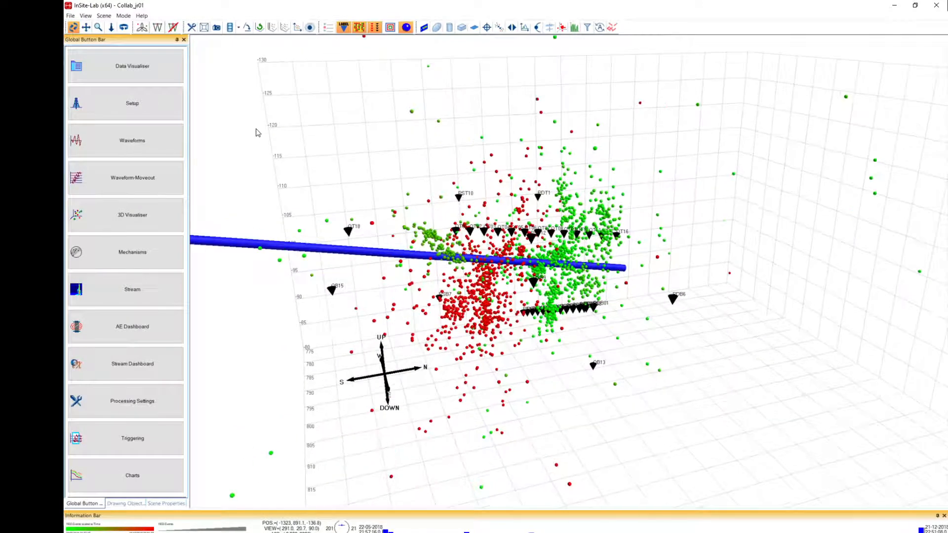
{"action": "left_click", "coordinate": [156, 27]}
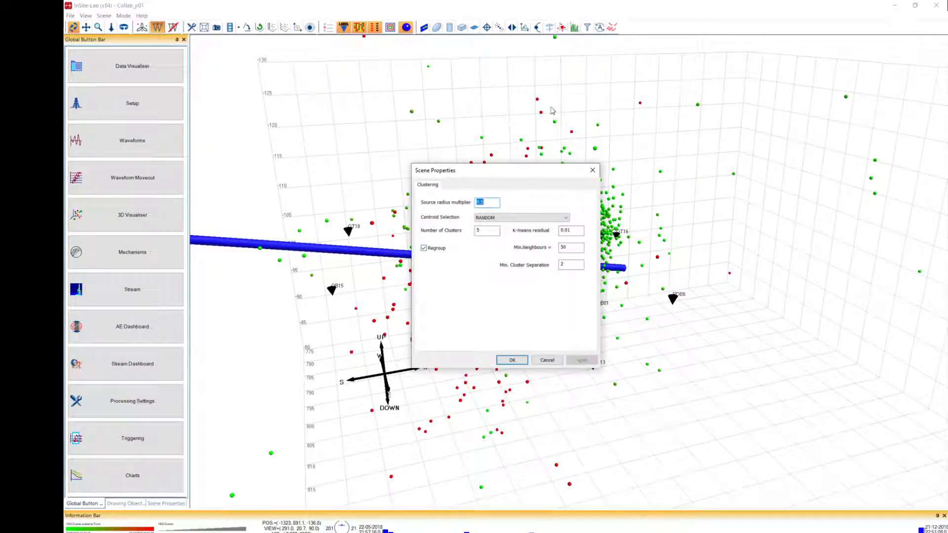
{"action": "left_click", "coordinate": [592, 170]}
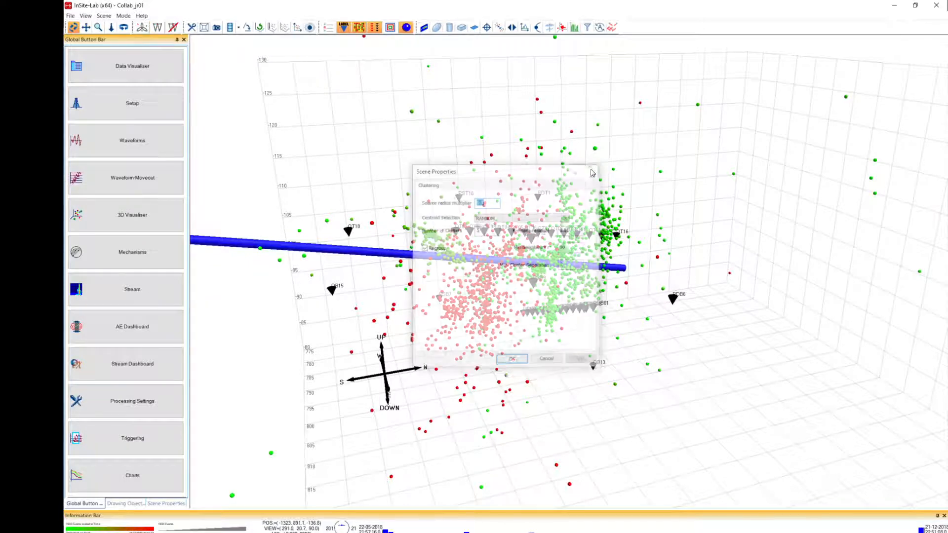
{"action": "left_click", "coordinate": [104, 17]}
{"action": "mouse_move", "coordinate": [89, 17]}
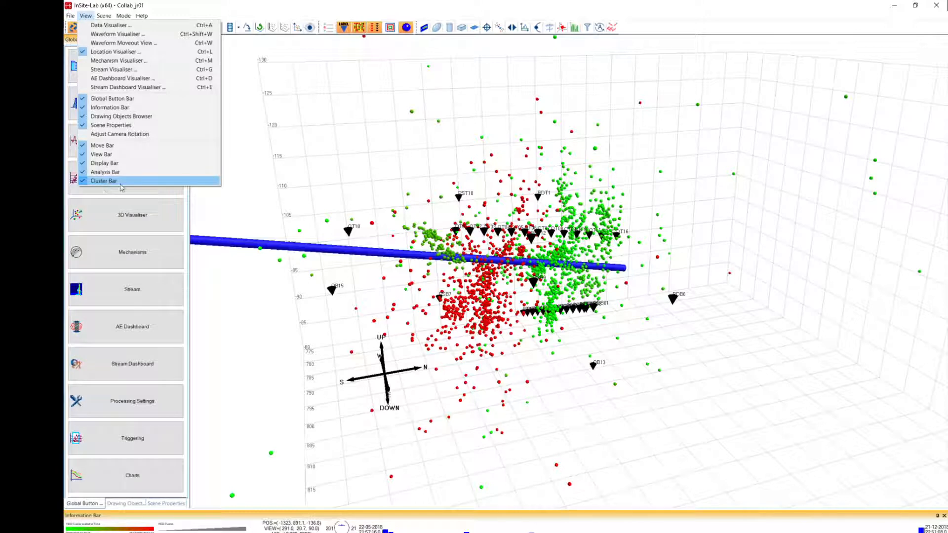
{"action": "left_click", "coordinate": [240, 52]}
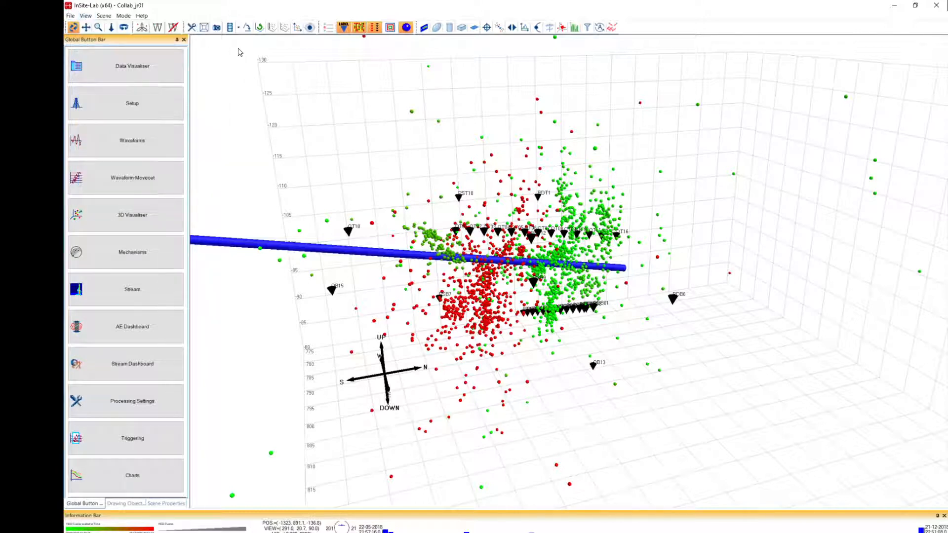
Run Cluster ID on the events with RANDOM centroid selection, accepting 5 clusters and the other preset clustering parameters.
{"action": "left_click", "coordinate": [156, 29]}
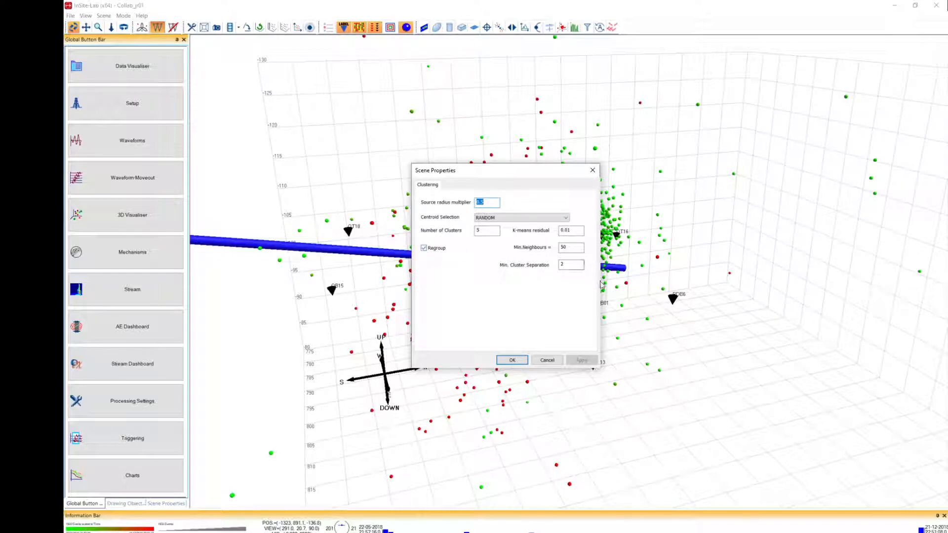
{"action": "left_click", "coordinate": [560, 248]}
{"action": "left_click", "coordinate": [546, 219]}
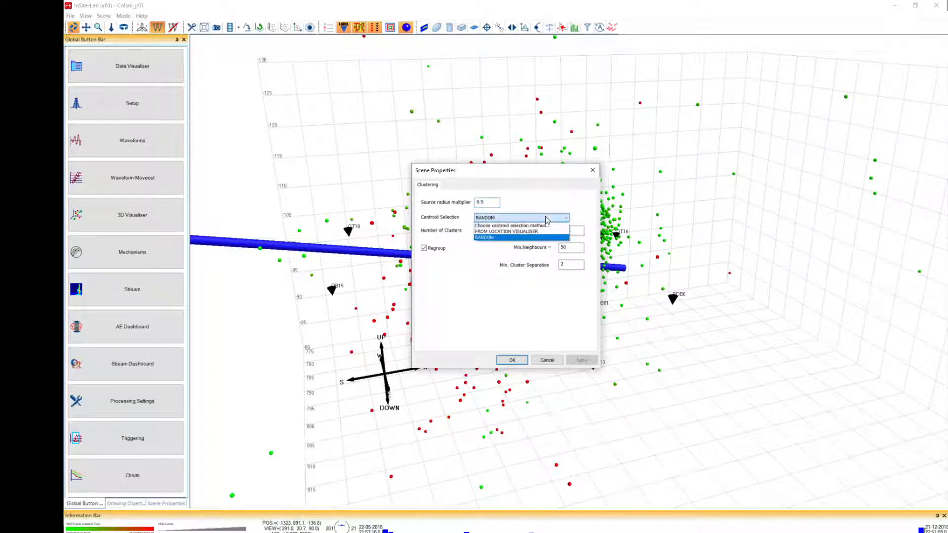
{"action": "left_click", "coordinate": [517, 239]}
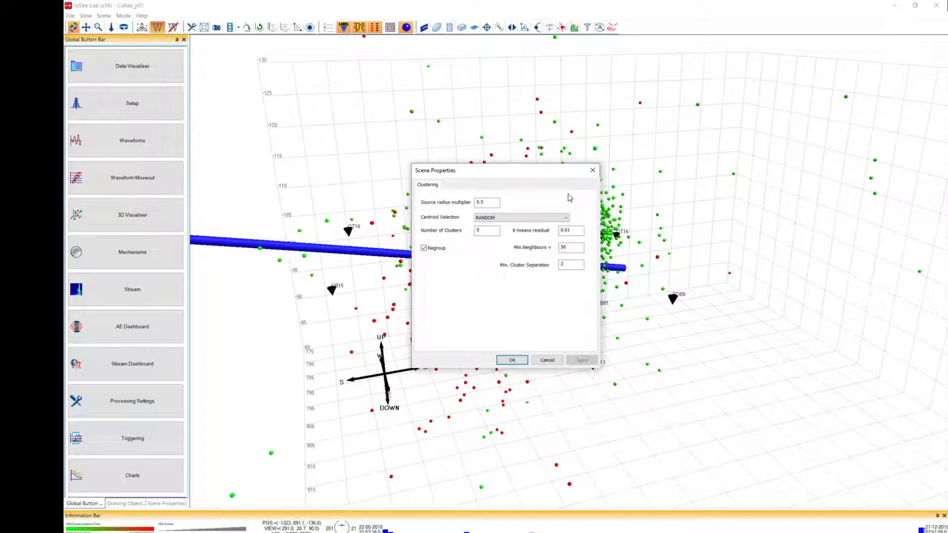
{"action": "left_click", "coordinate": [513, 360]}
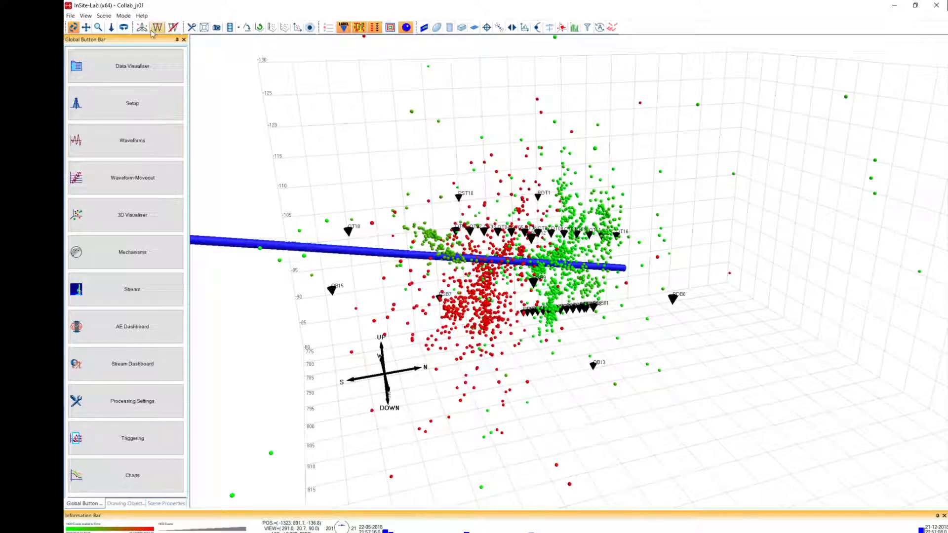
Set the events' colour scale to Cluster Label in the scene properties and apply it.
{"action": "left_click", "coordinate": [104, 16]}
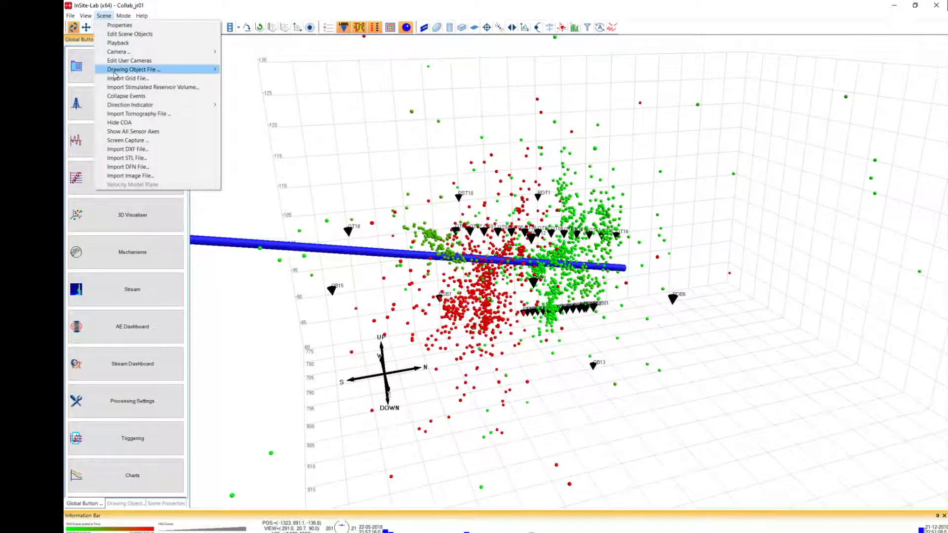
{"action": "mouse_move", "coordinate": [114, 72]}
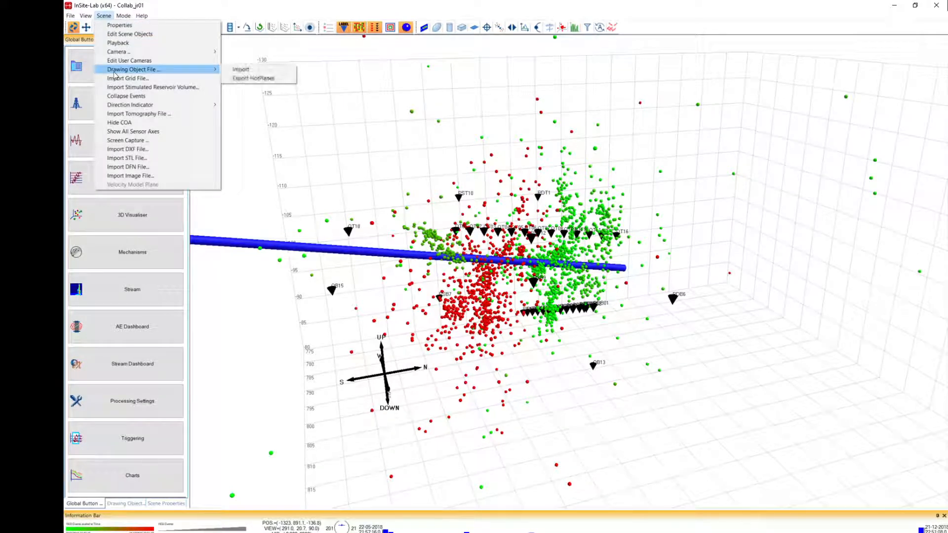
{"action": "left_click", "coordinate": [117, 25]}
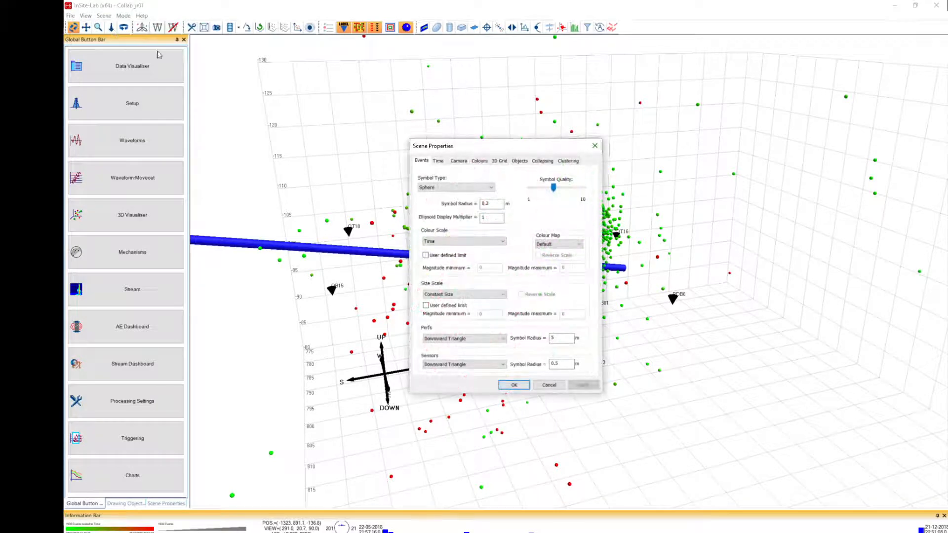
{"action": "left_click", "coordinate": [503, 242]}
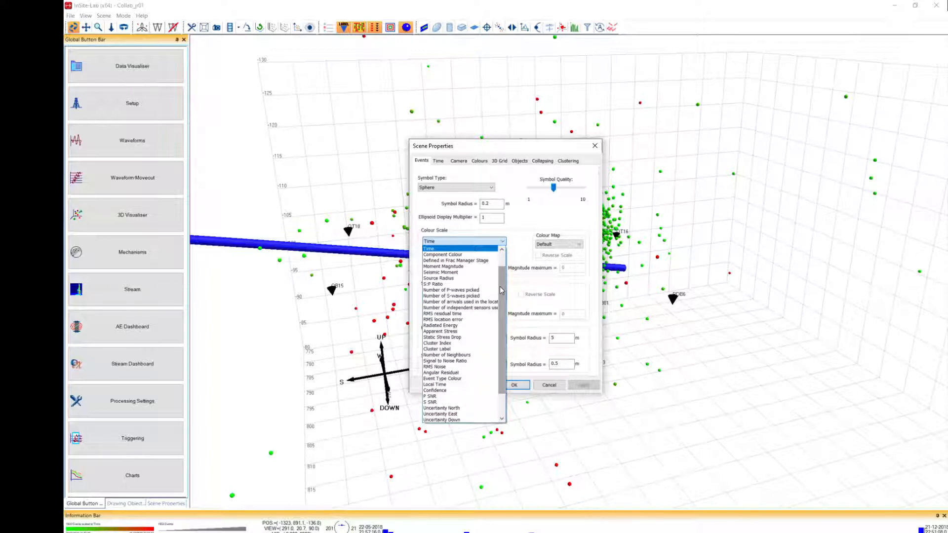
{"action": "left_click", "coordinate": [464, 352]}
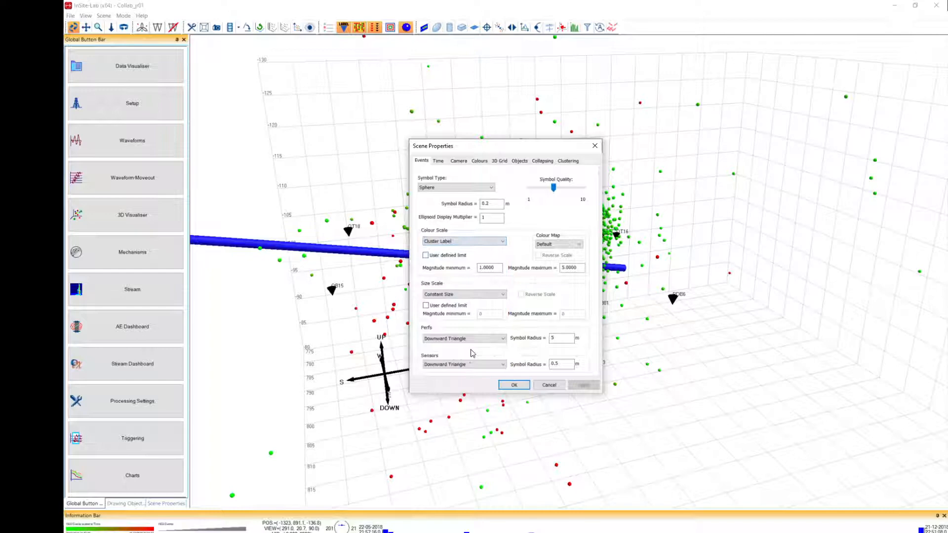
{"action": "left_click", "coordinate": [513, 385]}
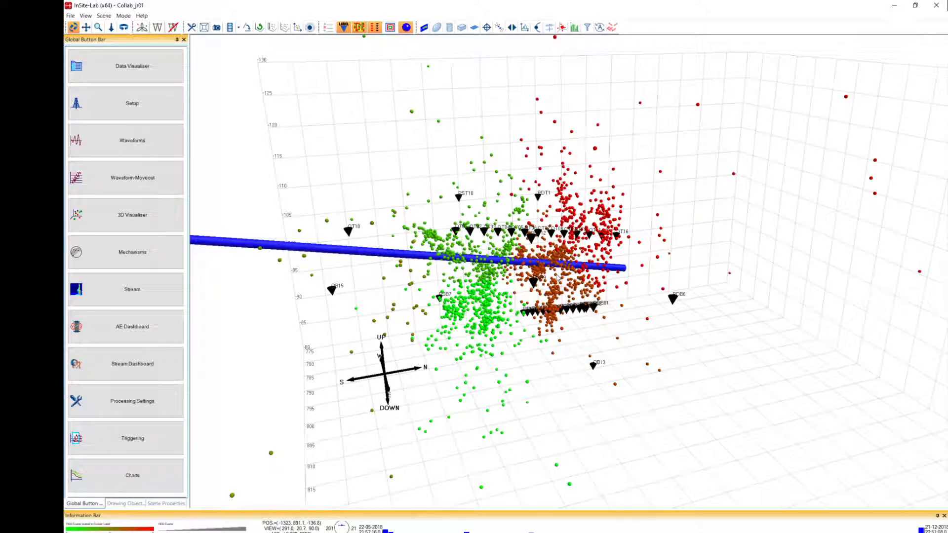
Change the events' colour map to Jet in the scene properties and apply it.
{"action": "left_click_drag", "start_coordinate": [559, 279], "coordinate": [530, 291]}
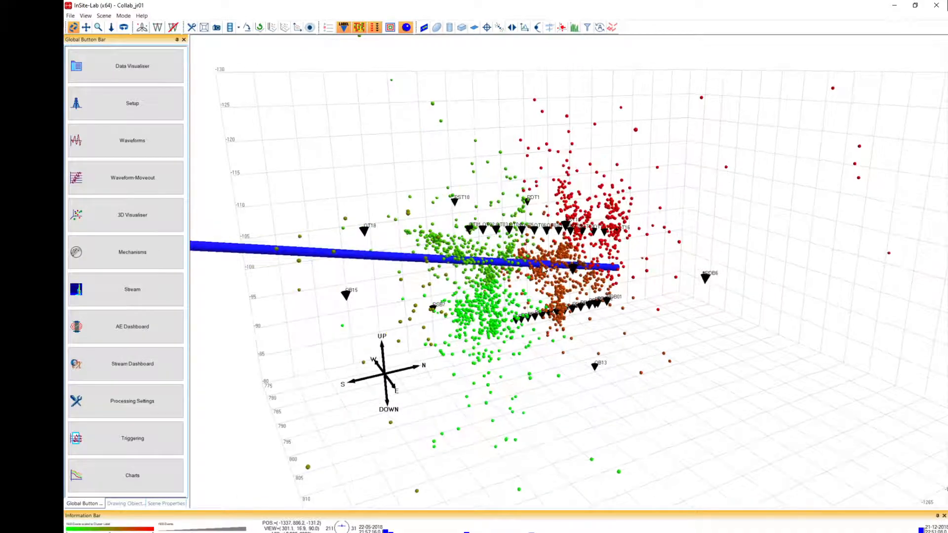
{"action": "left_click_drag", "start_coordinate": [561, 261], "coordinate": [570, 293]}
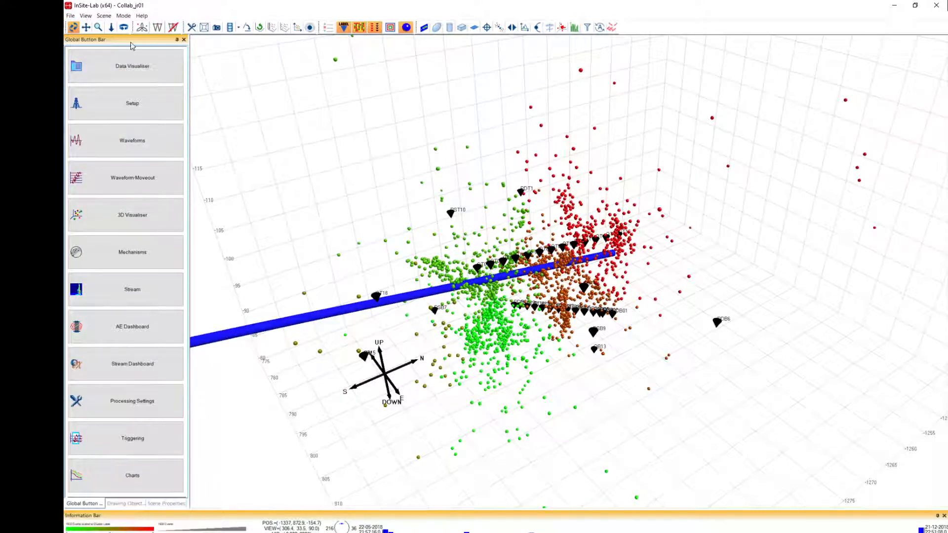
{"action": "left_click", "coordinate": [191, 27]}
{"action": "left_click", "coordinate": [545, 245]}
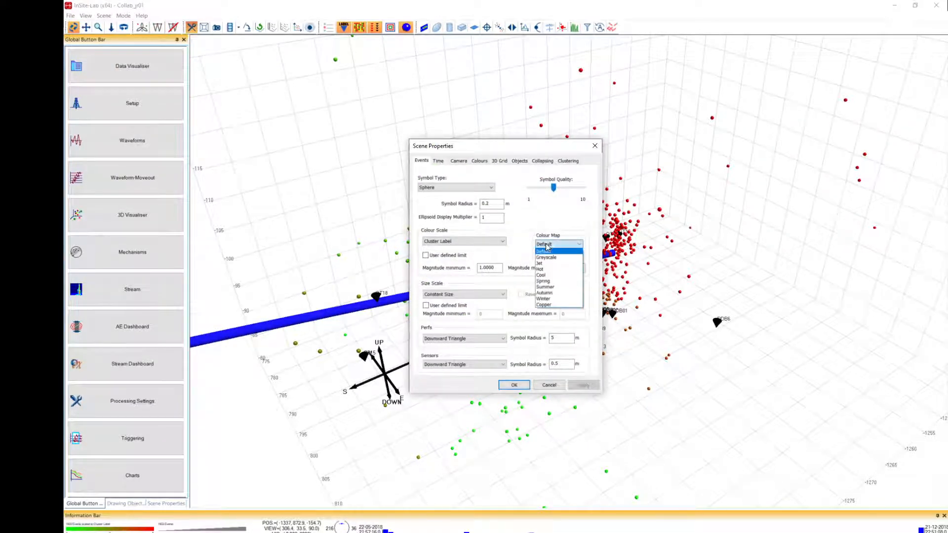
{"action": "left_click", "coordinate": [542, 264]}
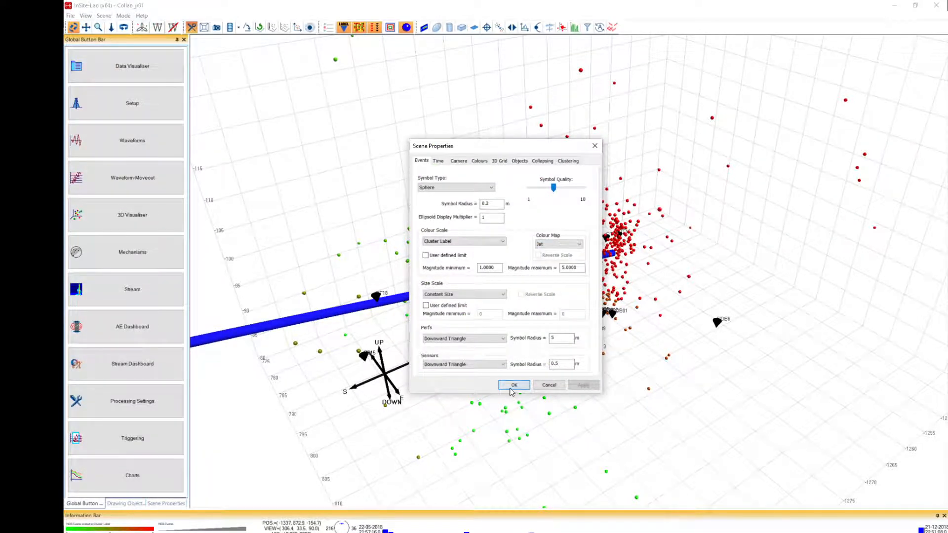
{"action": "left_click", "coordinate": [513, 385]}
Examine from several angles how the coloured event clusters are distributed along the borehole and around the sensors.
{"action": "left_click_drag", "start_coordinate": [590, 350], "coordinate": [551, 281]}
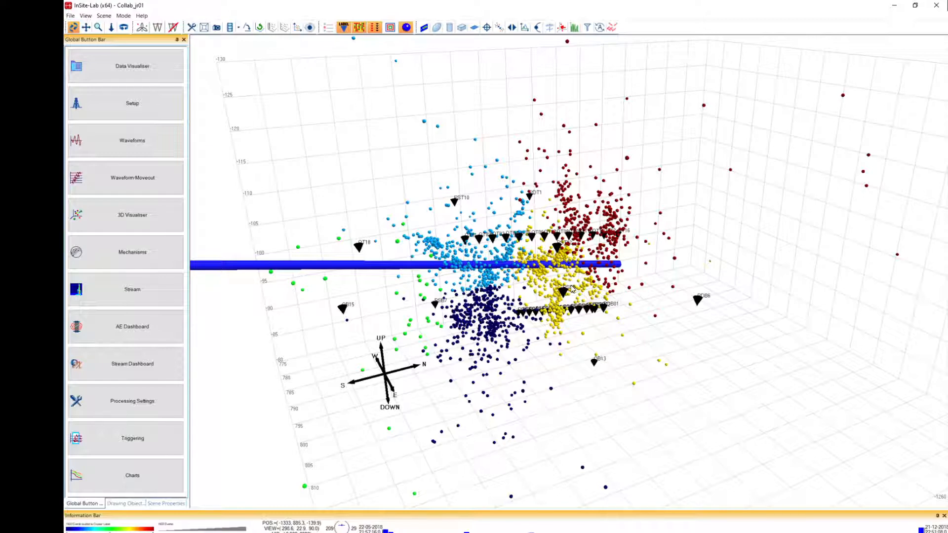
{"action": "left_click_drag", "start_coordinate": [794, 363], "coordinate": [664, 349]}
{"action": "left_click_drag", "start_coordinate": [759, 332], "coordinate": [567, 361]}
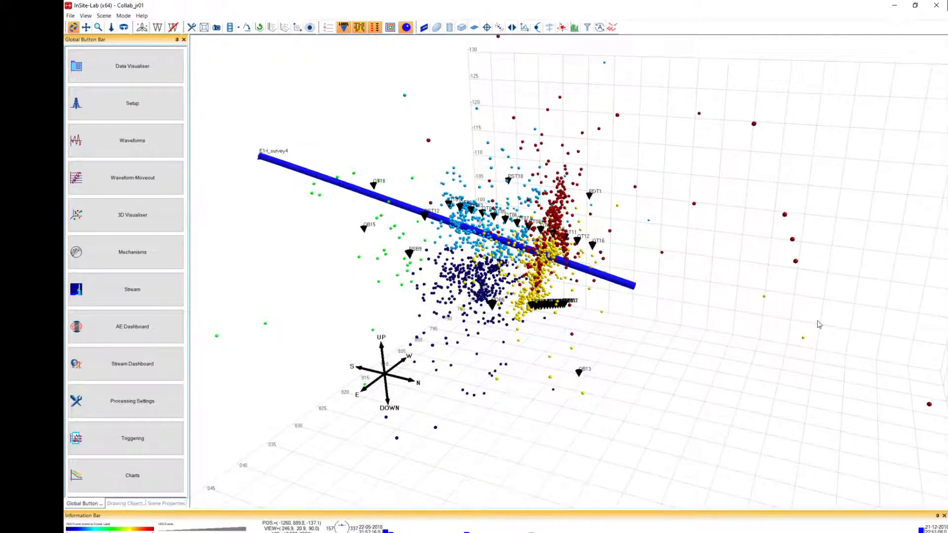
{"action": "left_click_drag", "start_coordinate": [694, 316], "coordinate": [630, 296]}
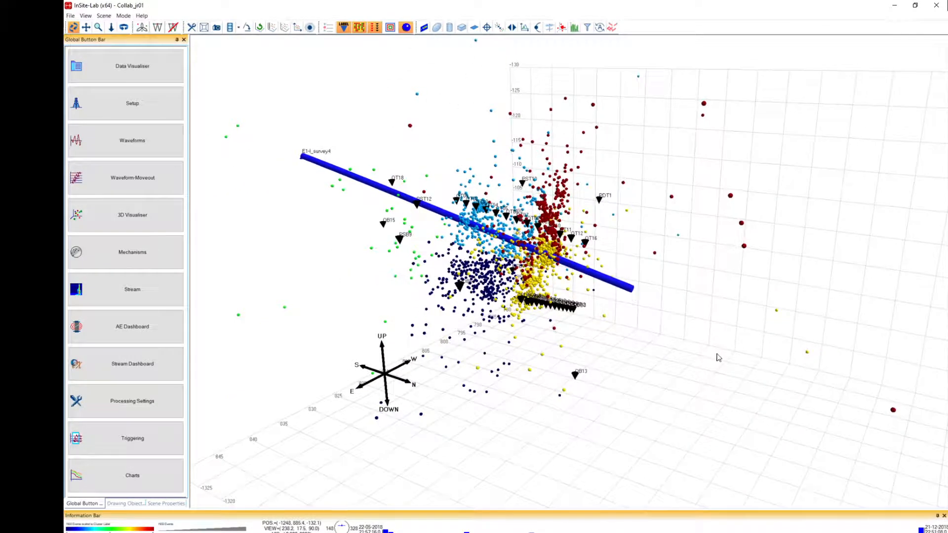
{"action": "left_click_drag", "start_coordinate": [635, 350], "coordinate": [680, 296]}
{"action": "left_click_drag", "start_coordinate": [528, 290], "coordinate": [623, 304]}
{"action": "left_click_drag", "start_coordinate": [427, 226], "coordinate": [568, 272]}
{"action": "left_click_drag", "start_coordinate": [497, 221], "coordinate": [557, 265]}
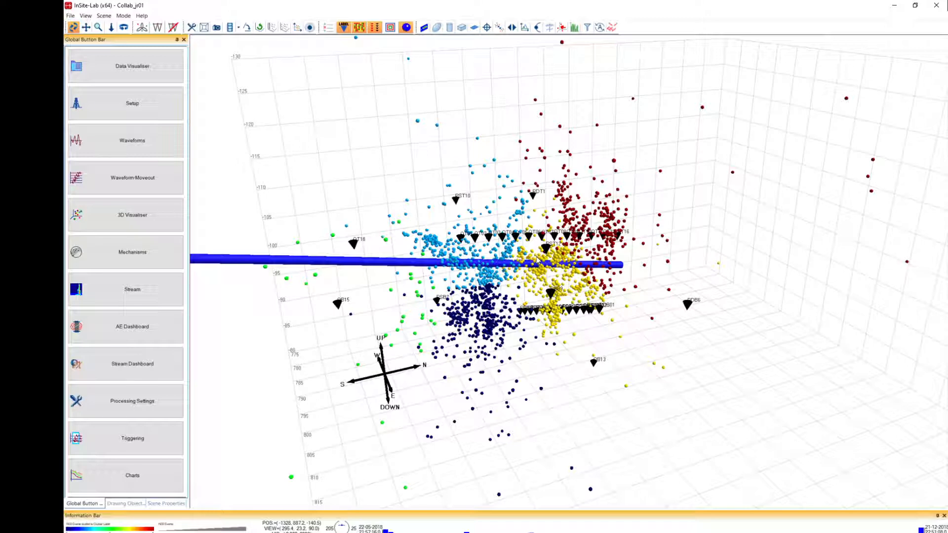
Return to the Data Visualiser and enable all events in the preprocessed(1) component.
{"action": "left_click", "coordinate": [160, 72]}
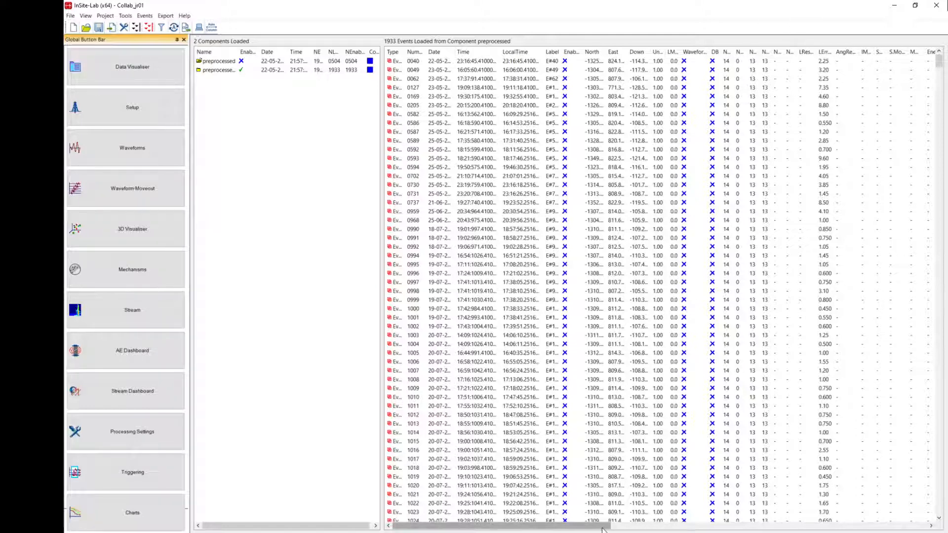
{"action": "left_click_drag", "start_coordinate": [602, 529], "coordinate": [568, 531]}
{"action": "right_click", "coordinate": [314, 69]}
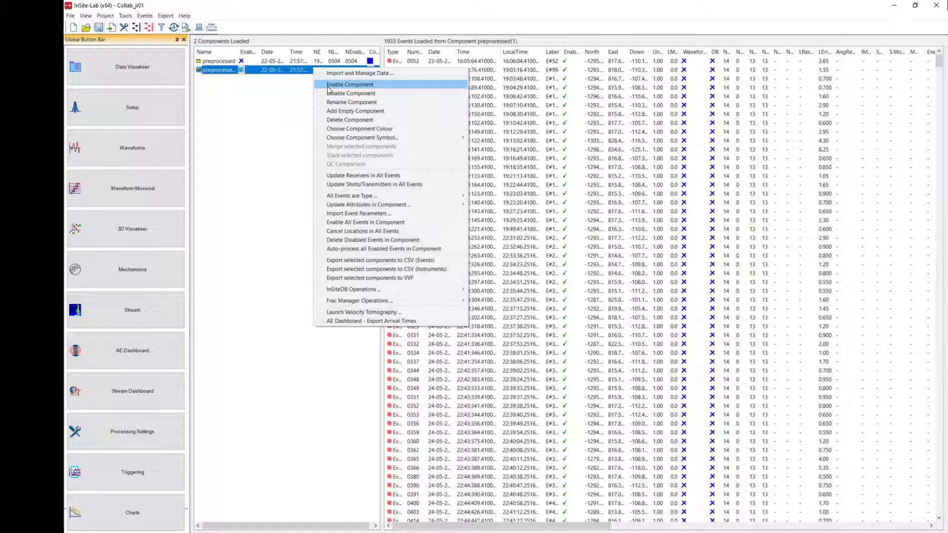
{"action": "left_click", "coordinate": [360, 222]}
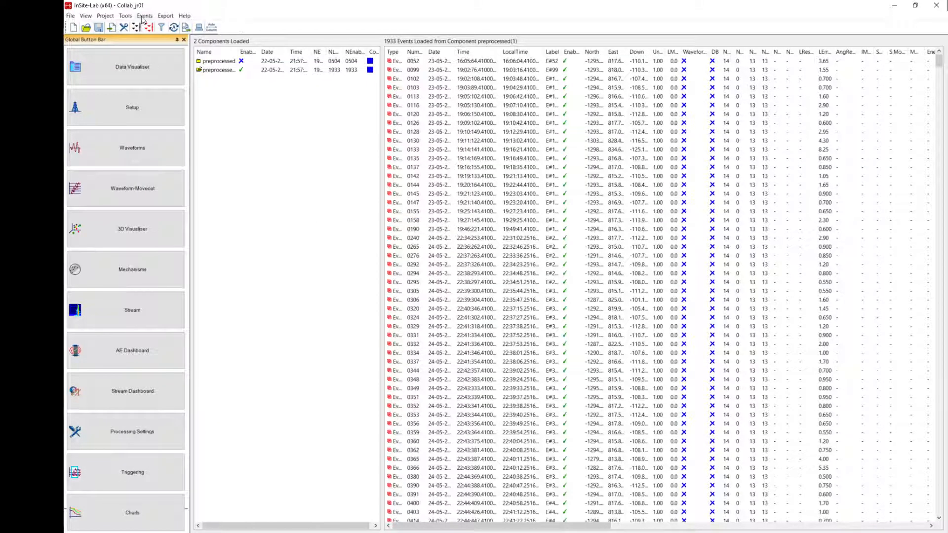
Run Structural Analysis on the enabled events with event separation limits of 0.001 to 10, the Default colour map and automatic colour scale limits.
{"action": "left_click", "coordinate": [125, 16]}
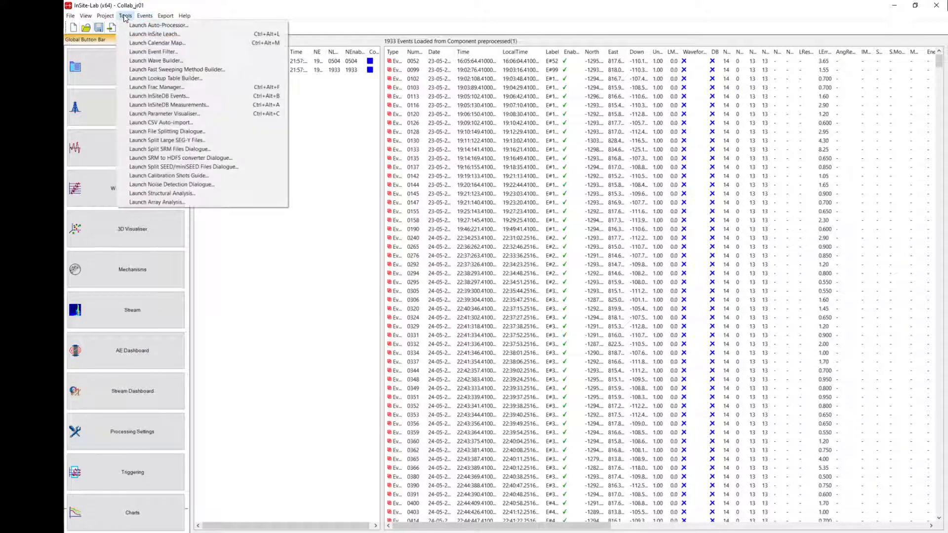
{"action": "left_click", "coordinate": [189, 194]}
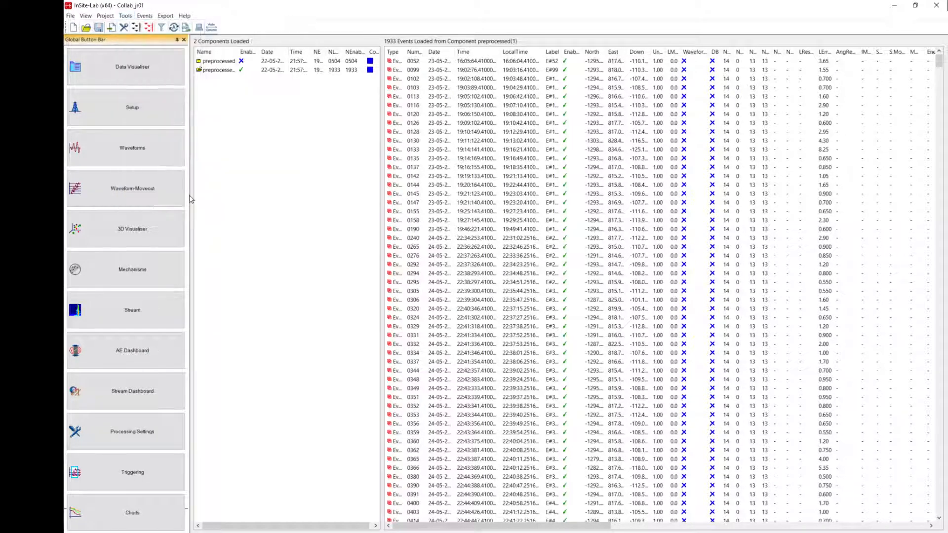
{"action": "left_click", "coordinate": [126, 16]}
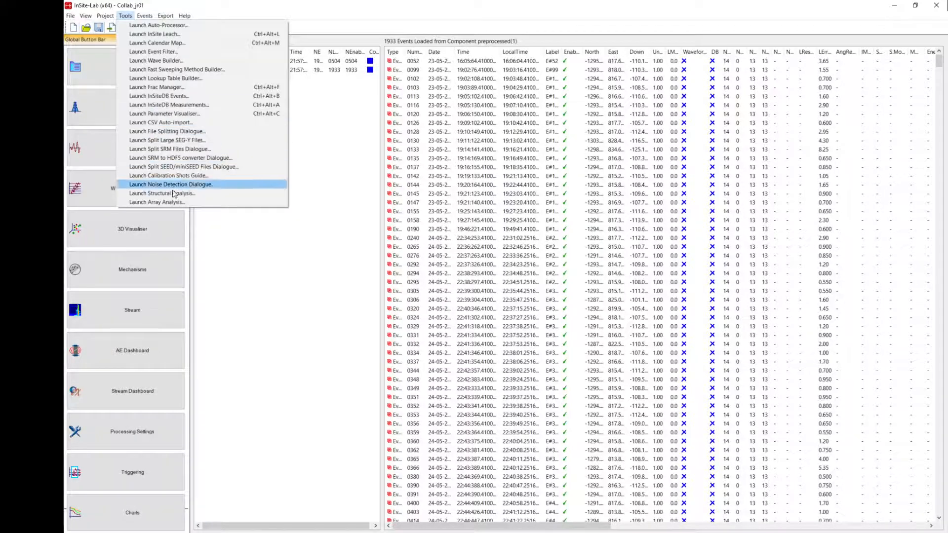
{"action": "left_click", "coordinate": [175, 195]}
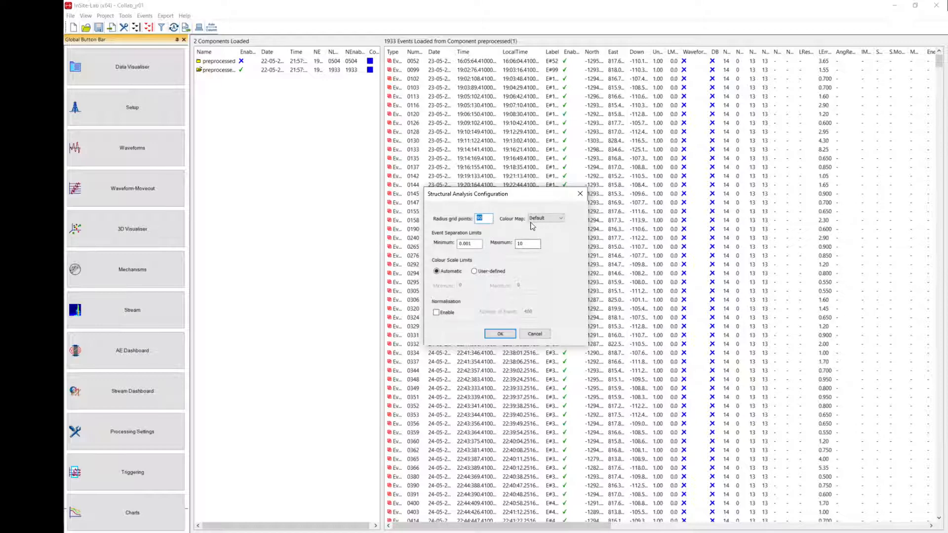
{"action": "left_click", "coordinate": [501, 335]}
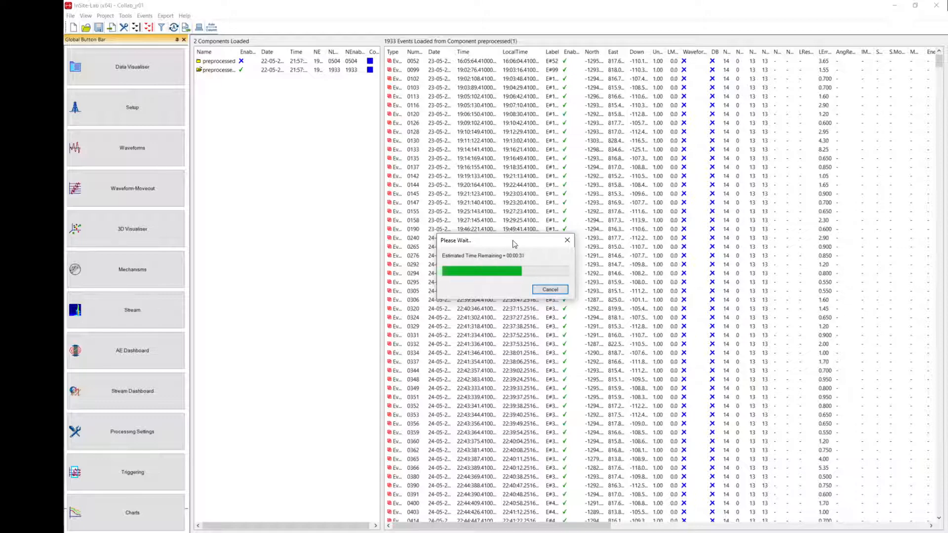
{"action": "left_click_drag", "start_coordinate": [514, 245], "coordinate": [754, 137]}
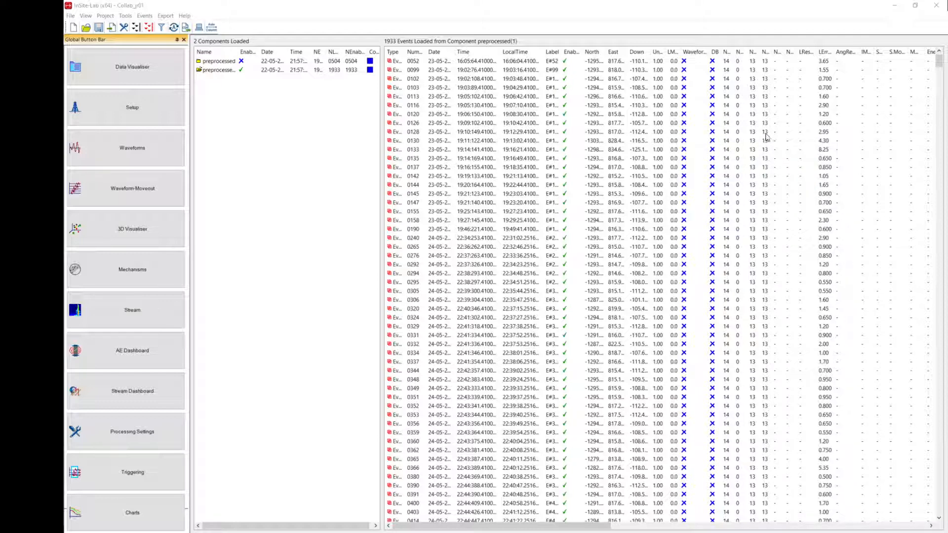
Enlarge the structural analysis stereonet, examine the dominant orientations of all events, and close the plot.
{"action": "left_click_drag", "start_coordinate": [682, 130], "coordinate": [409, 118]}
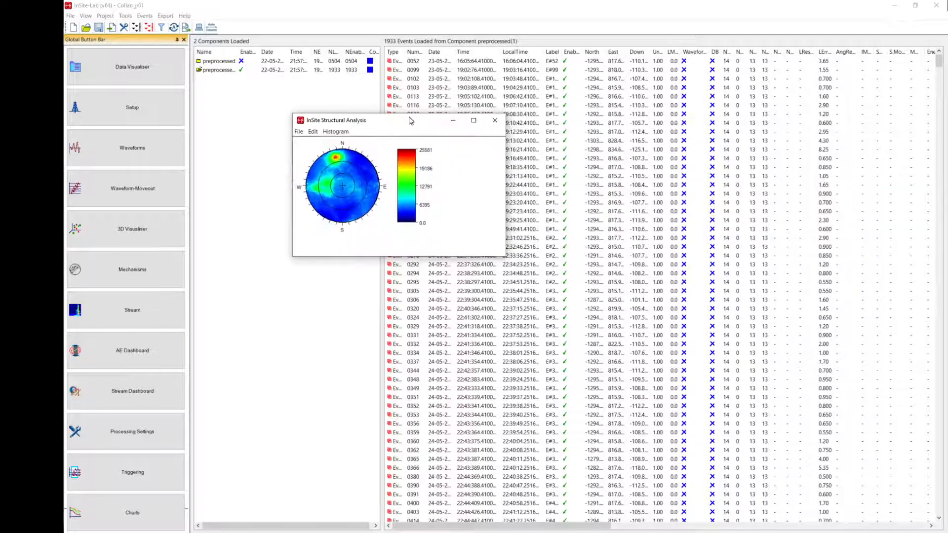
{"action": "left_click_drag", "start_coordinate": [507, 250], "coordinate": [717, 250]}
{"action": "left_click_drag", "start_coordinate": [463, 257], "coordinate": [407, 514]}
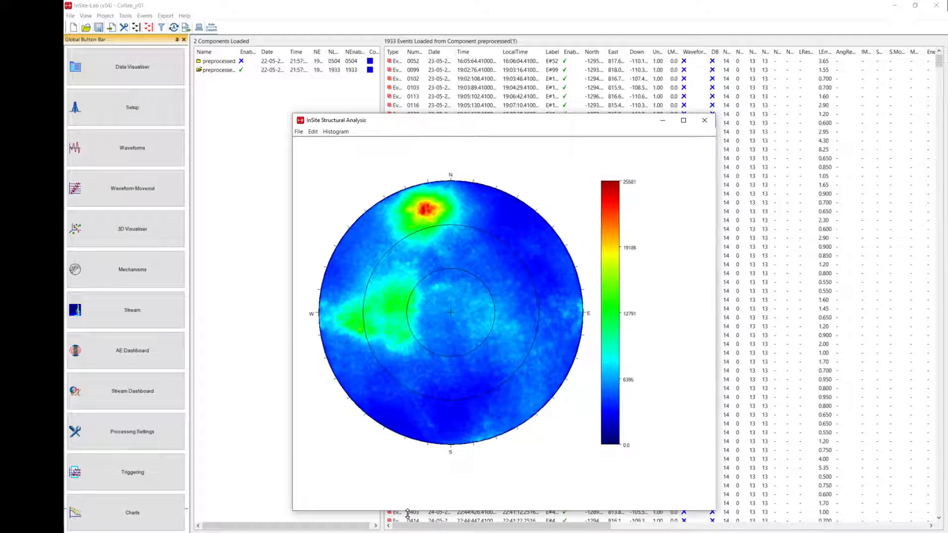
{"action": "mouse_move", "coordinate": [424, 216]}
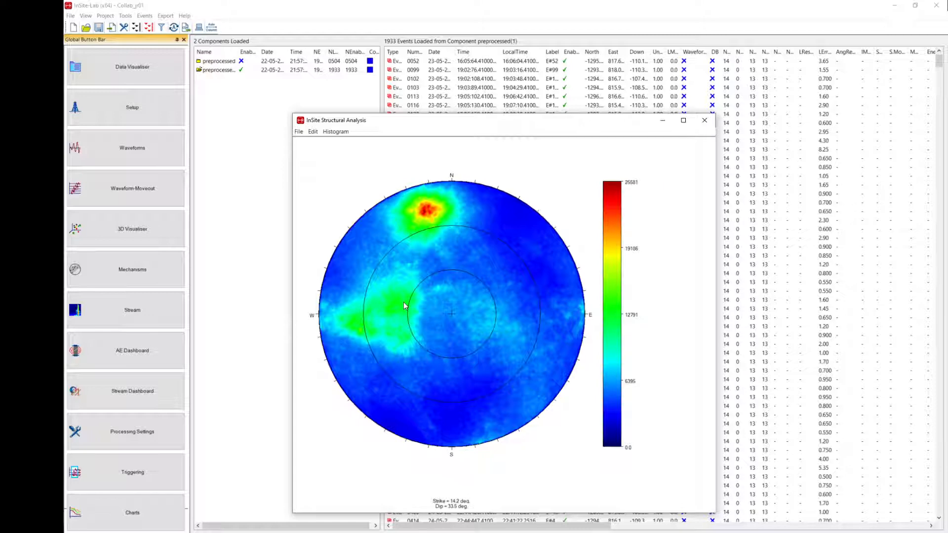
{"action": "left_click", "coordinate": [706, 122]}
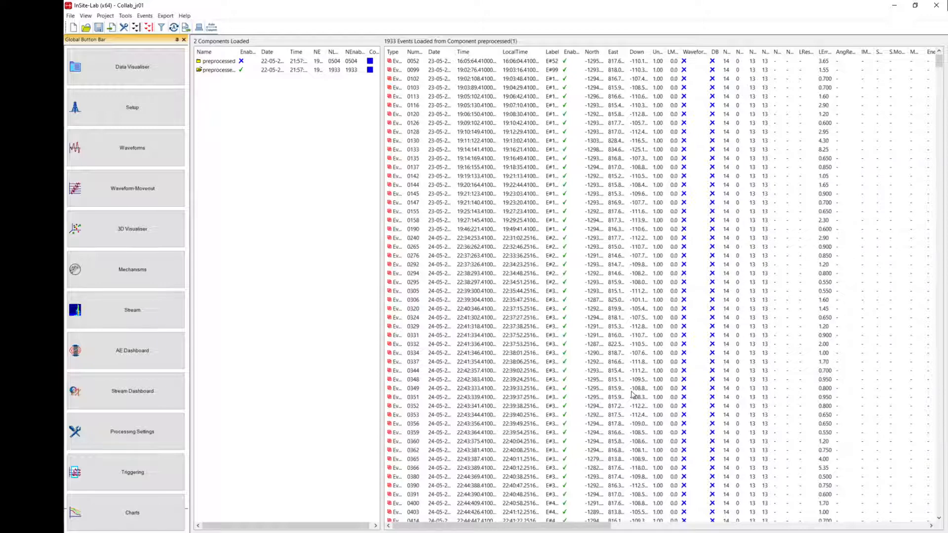
Sort the preprocessed(1) event list by cluster label and disable all events belonging to clusters 2 to 5.
{"action": "left_click_drag", "start_coordinate": [589, 526], "coordinate": [914, 516]}
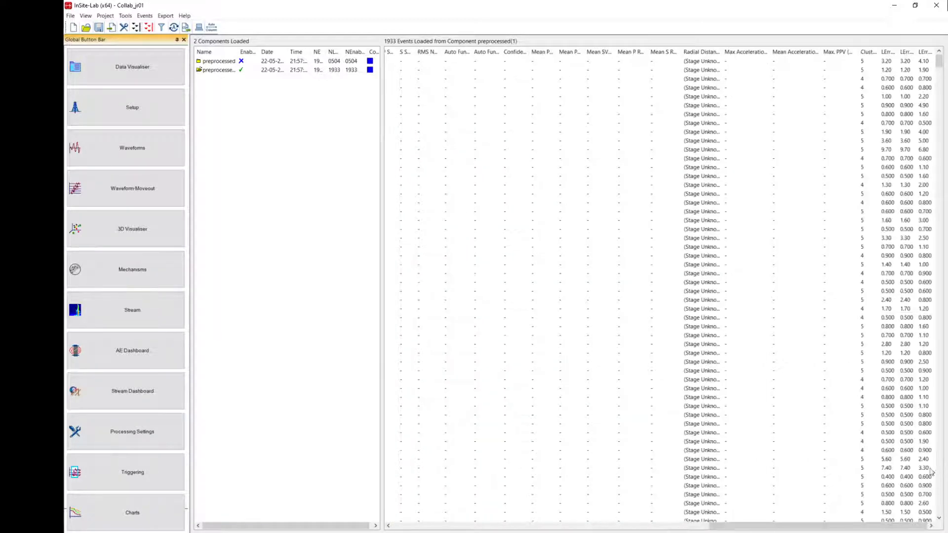
{"action": "left_click", "coordinate": [868, 49]}
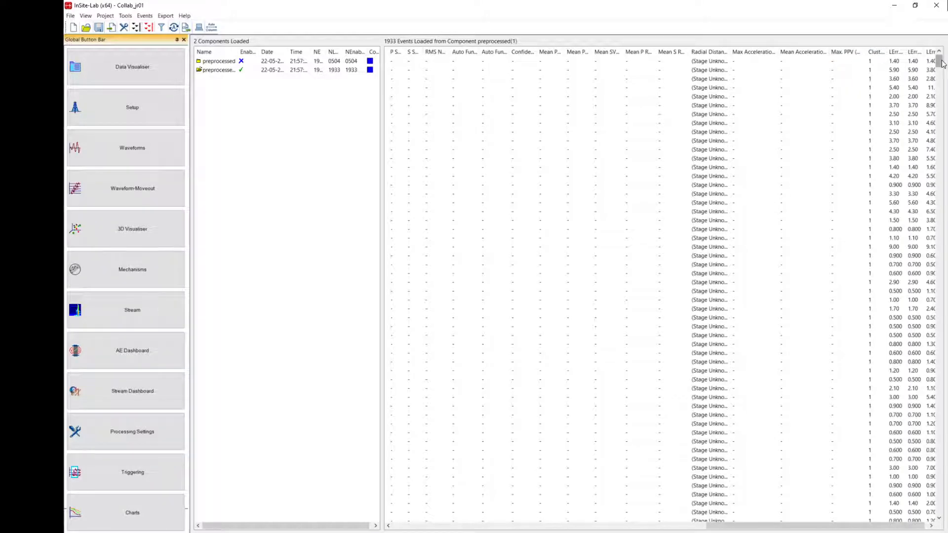
{"action": "left_click_drag", "start_coordinate": [939, 60], "coordinate": [944, 154]}
{"action": "left_click", "coordinate": [872, 284]}
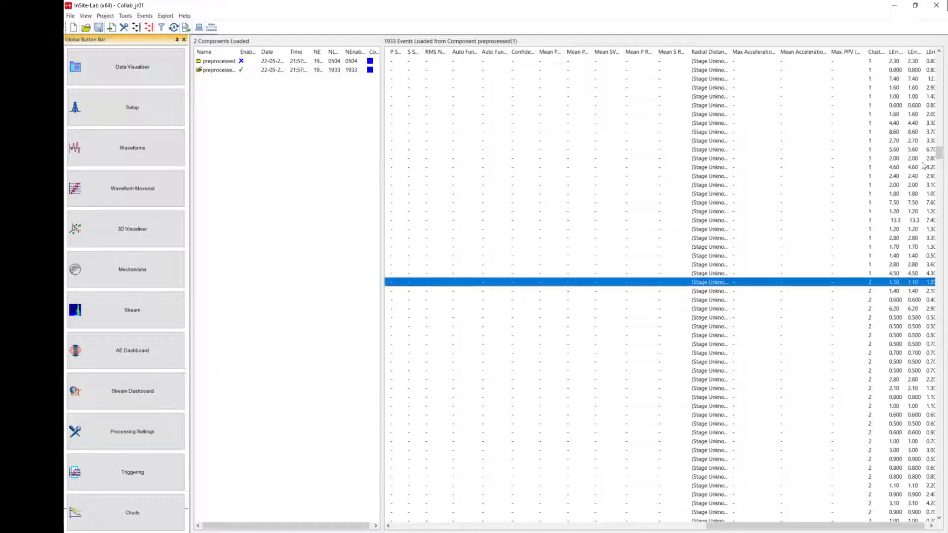
{"action": "left_click_drag", "start_coordinate": [938, 153], "coordinate": [920, 531]}
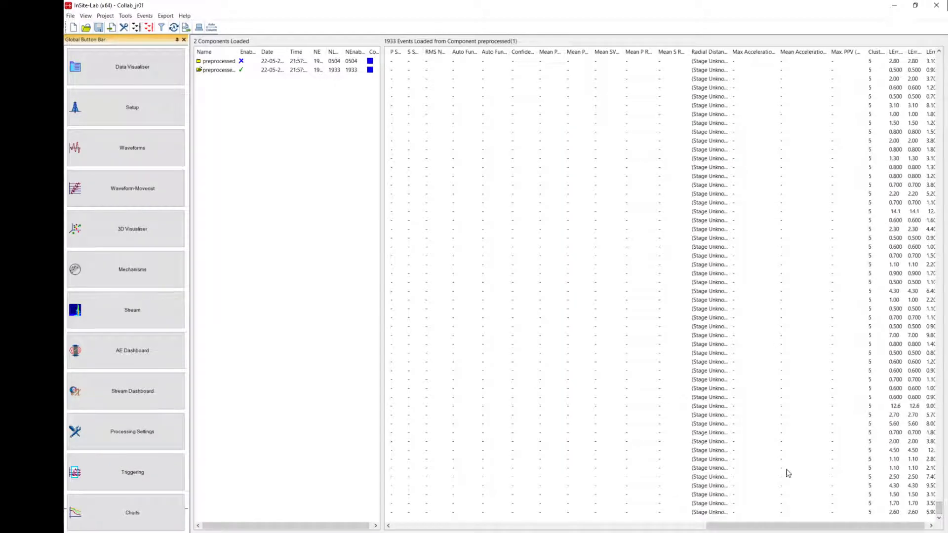
{"action": "left_click", "coordinate": [774, 515], "text": "shift"}
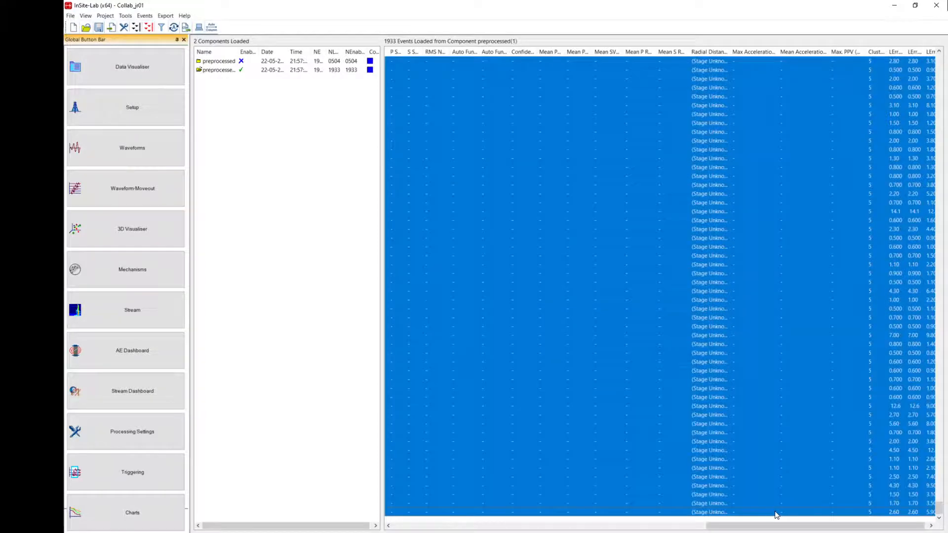
{"action": "right_click", "coordinate": [776, 514]}
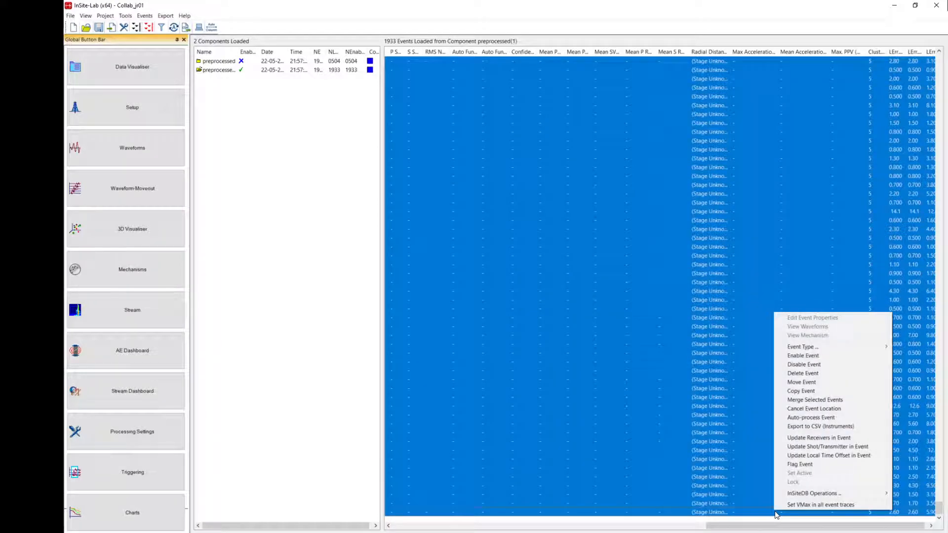
{"action": "left_click", "coordinate": [804, 365]}
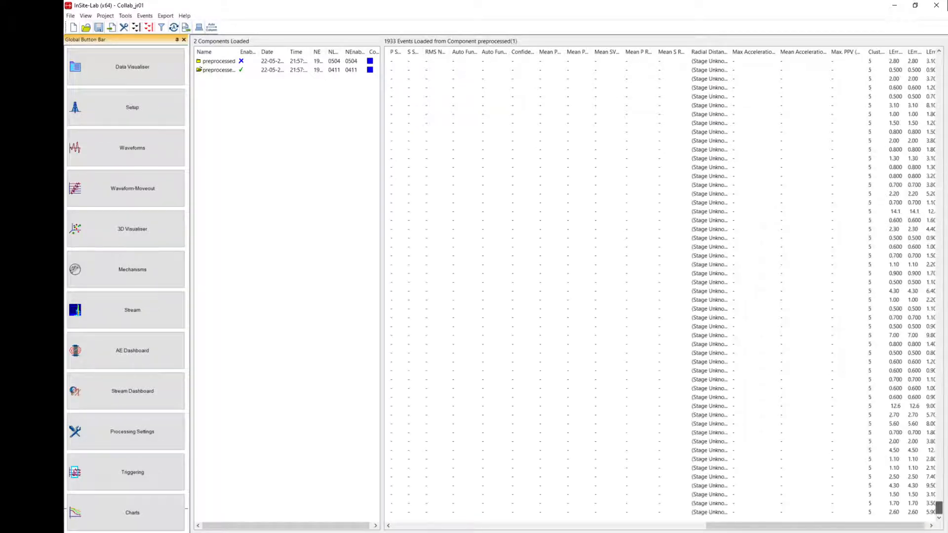
Examine the cluster 1 events on their own in the 3D Visualiser from different sides of the borehole.
{"action": "left_click_drag", "start_coordinate": [922, 10], "coordinate": [938, 61]}
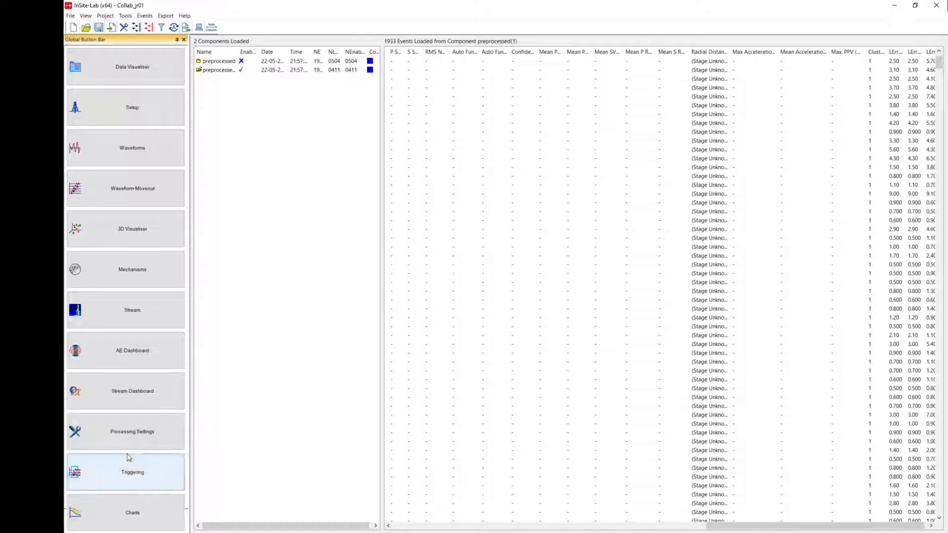
{"action": "left_click", "coordinate": [94, 240]}
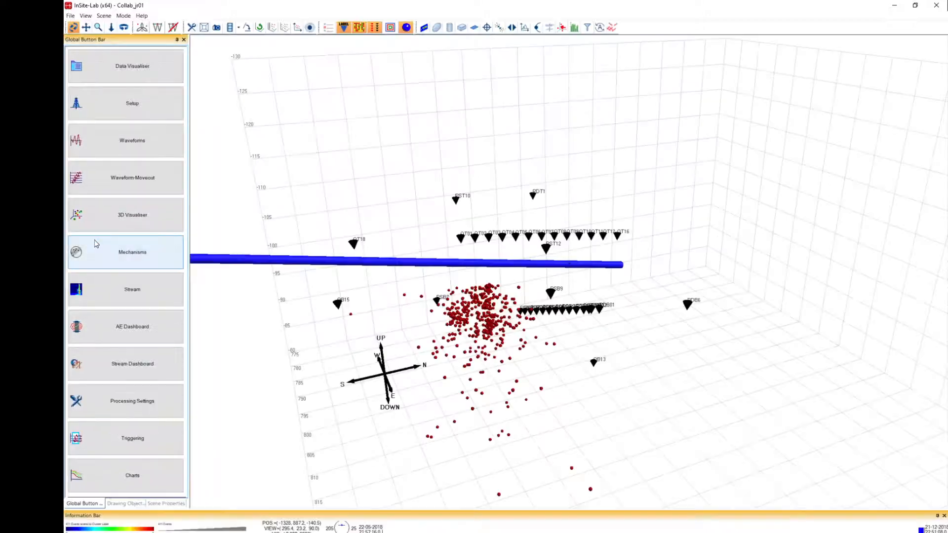
{"action": "left_click_drag", "start_coordinate": [478, 363], "coordinate": [538, 261]}
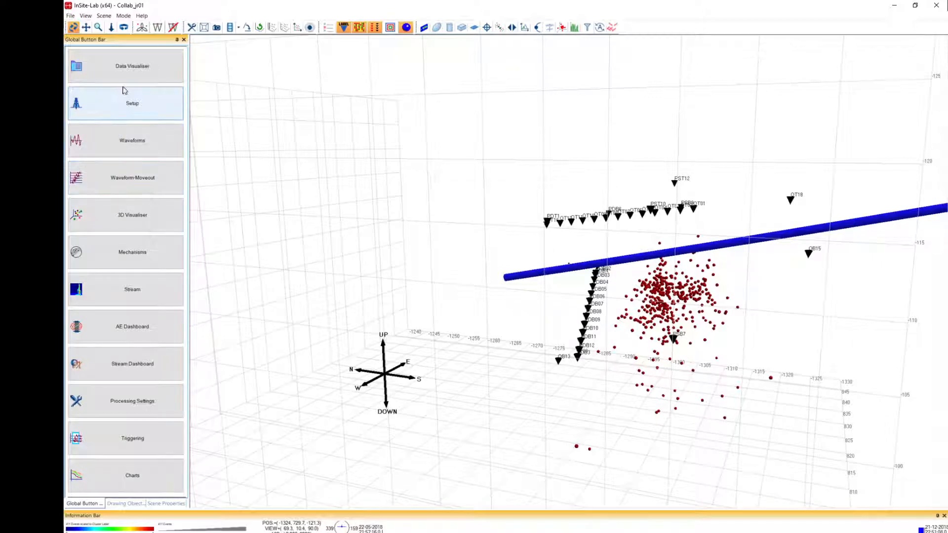
Run Structural Analysis on the cluster 1 events with the preset configuration, enlarge the stereonet to review it, and close it.
{"action": "left_click", "coordinate": [127, 70]}
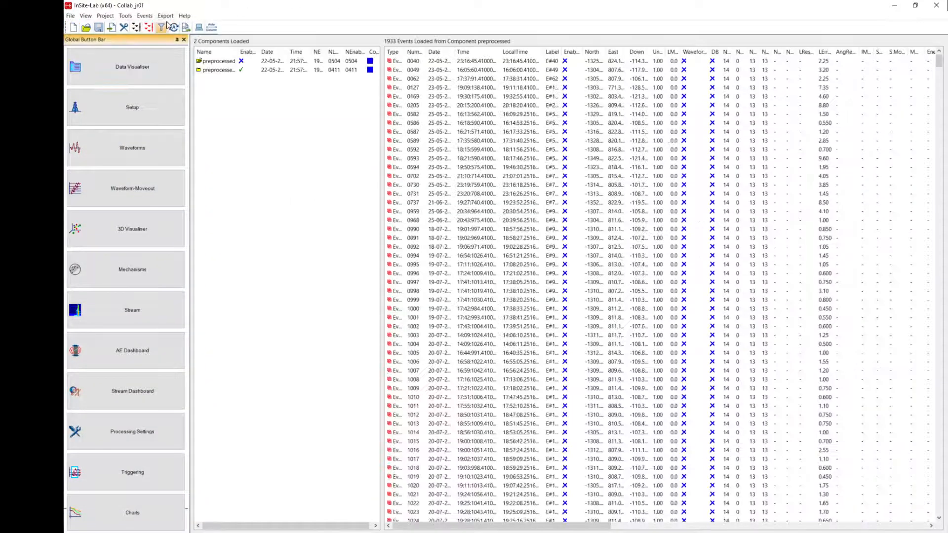
{"action": "left_click", "coordinate": [126, 17]}
{"action": "left_click", "coordinate": [186, 194]}
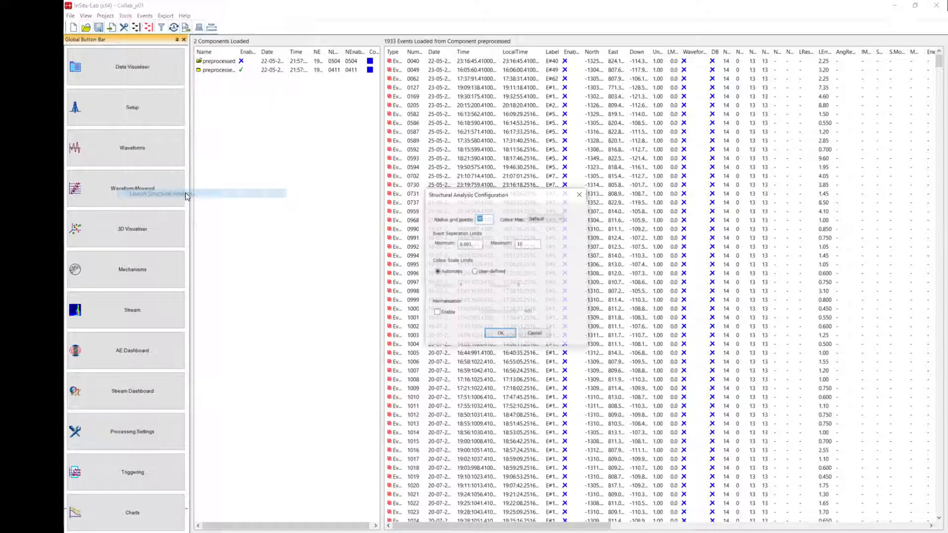
{"action": "left_click", "coordinate": [499, 335]}
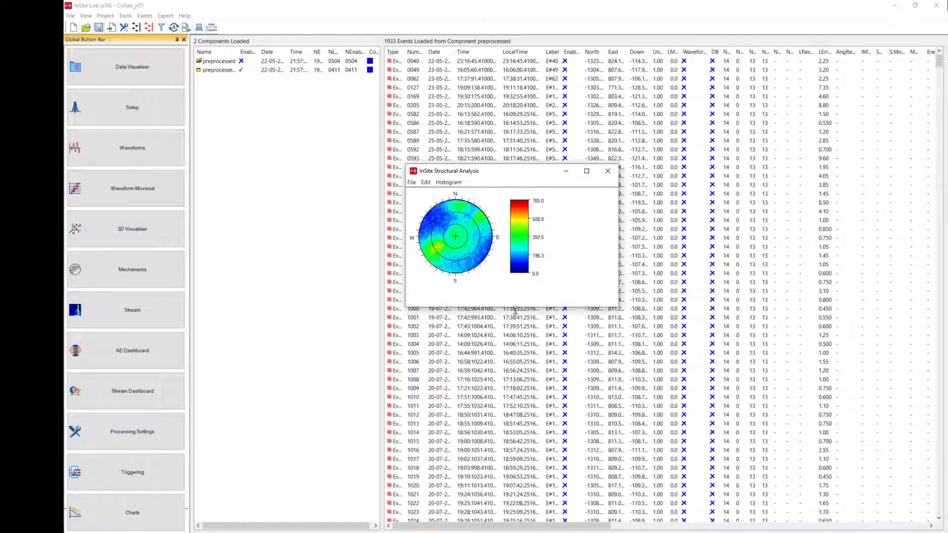
{"action": "left_click_drag", "start_coordinate": [515, 310], "coordinate": [535, 446]}
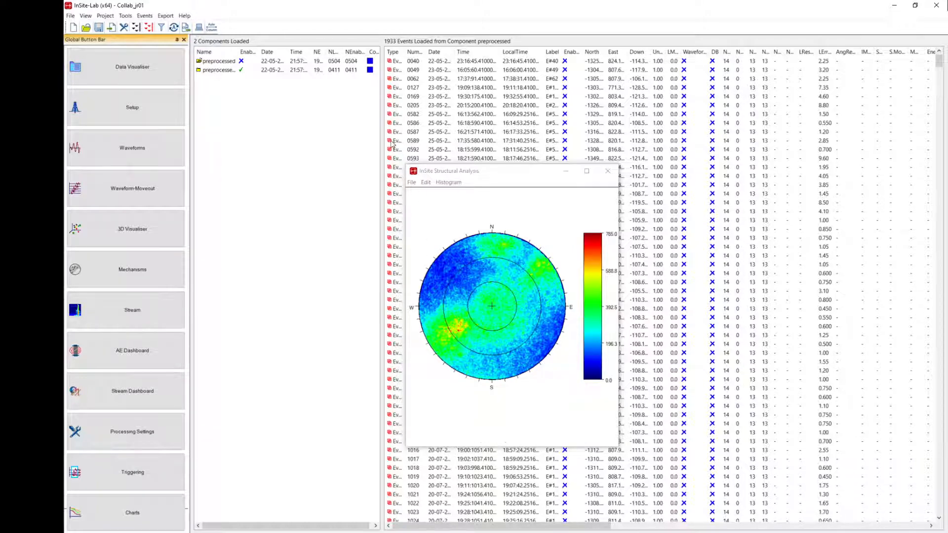
{"action": "left_click", "coordinate": [607, 173]}
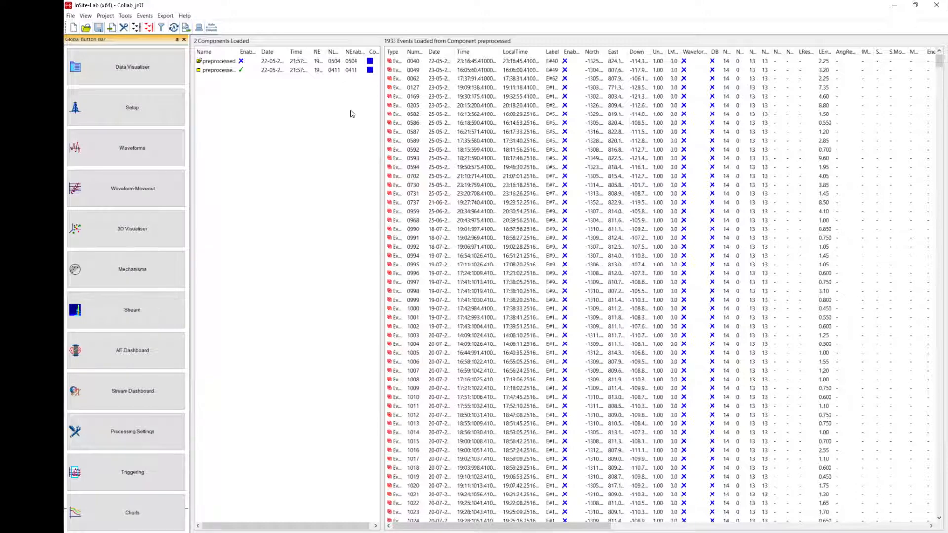
Re-enable all events in the preprocessed(1) component and view all the coloured clusters in the 3D Visualiser.
{"action": "right_click", "coordinate": [287, 71]}
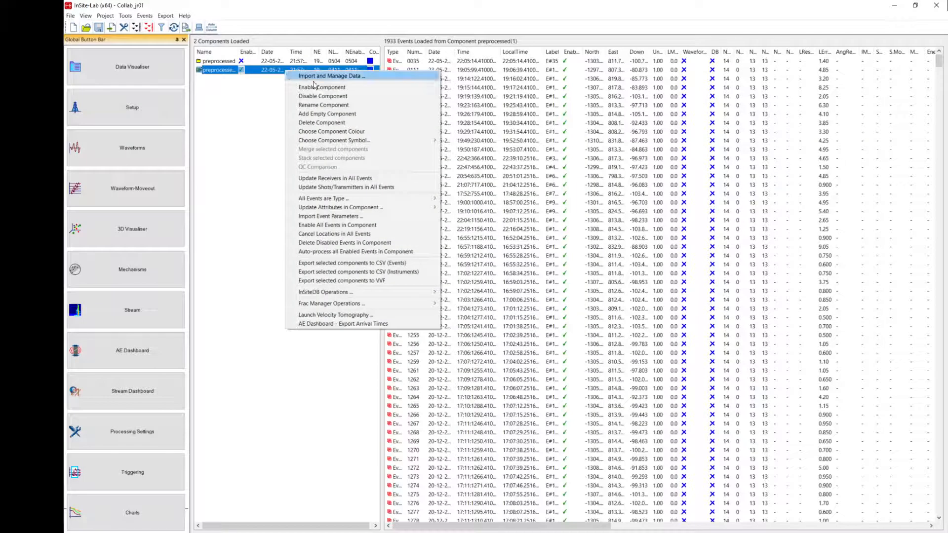
{"action": "left_click", "coordinate": [360, 226]}
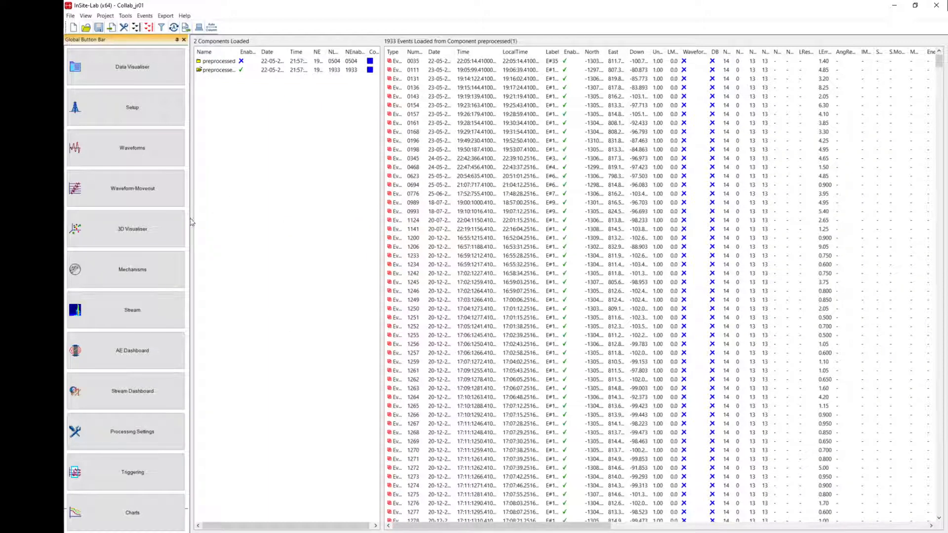
{"action": "left_click", "coordinate": [165, 224]}
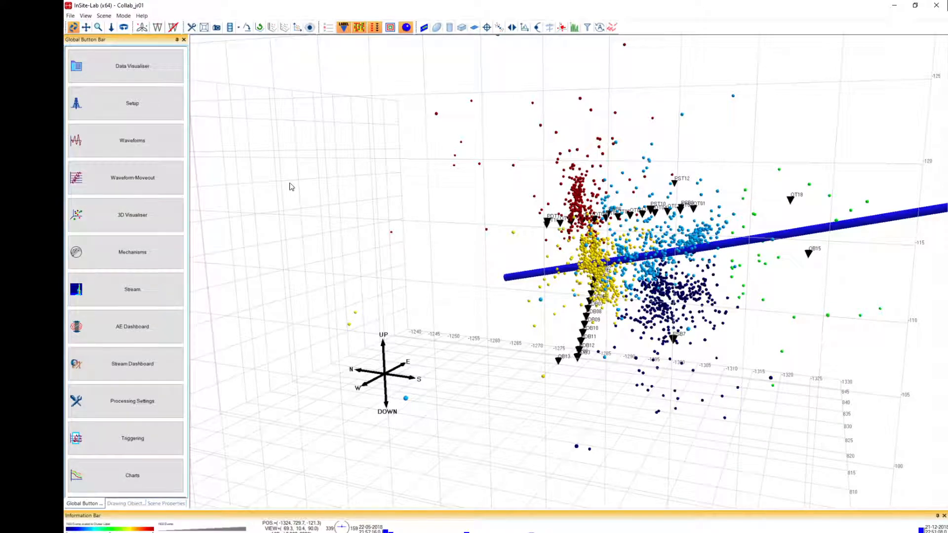
{"action": "left_click_drag", "start_coordinate": [491, 331], "coordinate": [617, 308]}
{"action": "left_click_drag", "start_coordinate": [421, 285], "coordinate": [620, 326]}
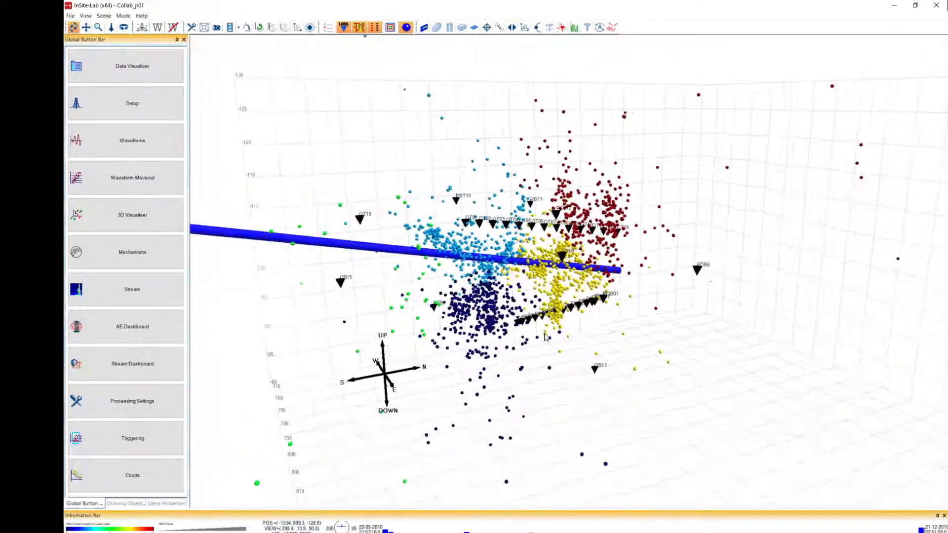
Show all cuboids in the 3D scene and examine how the fracture planes align with the coloured event clusters.
{"action": "left_click", "coordinate": [125, 503]}
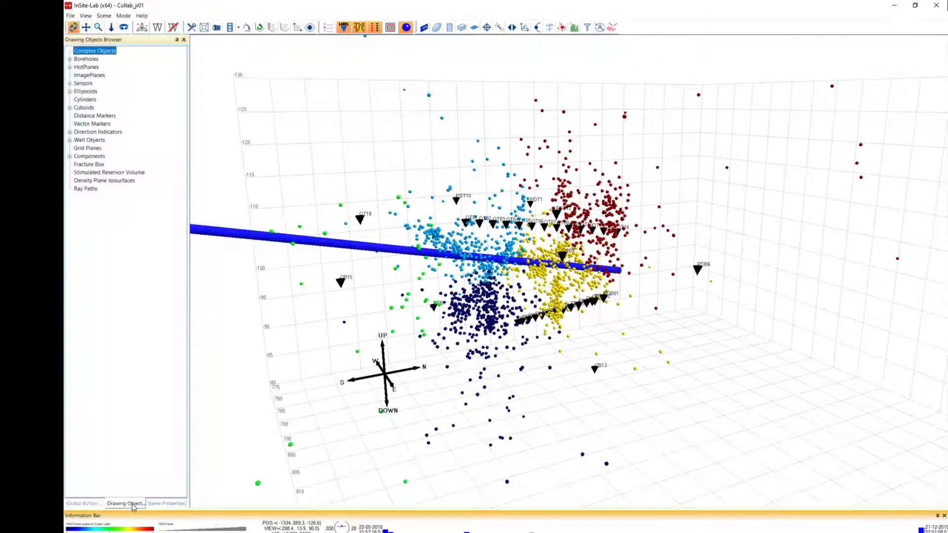
{"action": "right_click", "coordinate": [94, 108]}
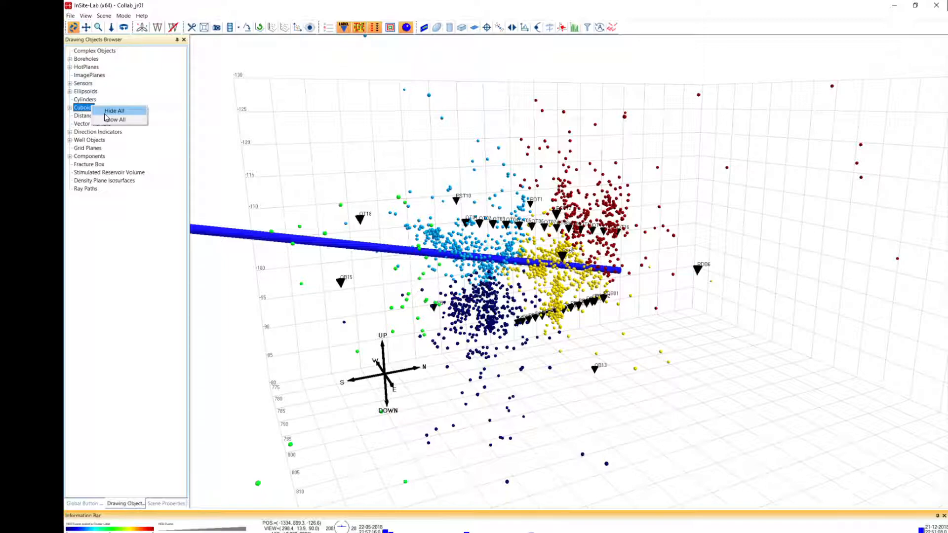
{"action": "left_click", "coordinate": [110, 120]}
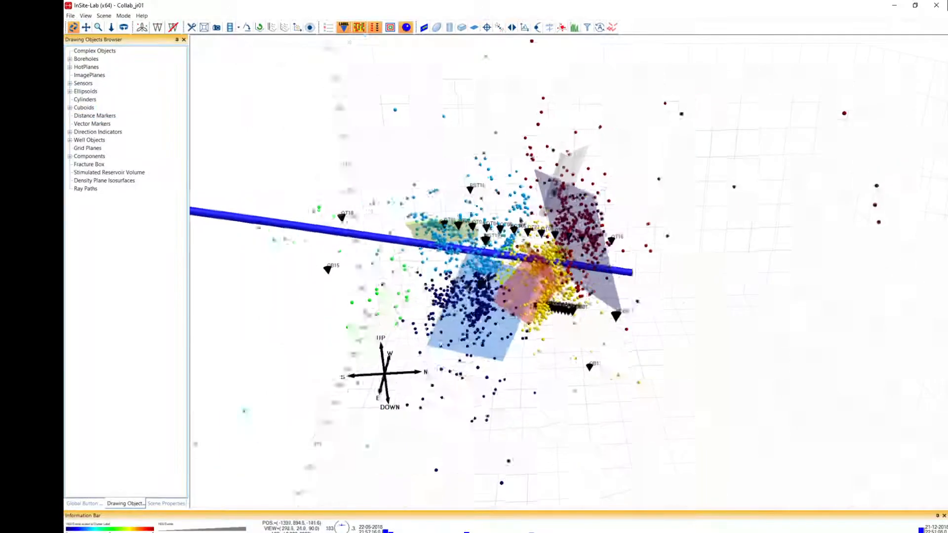
{"action": "mouse_move", "coordinate": [578, 262]}
{"action": "left_mouse_down"}
{"action": "mouse_move", "coordinate": [479, 310]}
{"action": "mouse_move", "coordinate": [465, 343]}
{"action": "mouse_move", "coordinate": [459, 306]}
{"action": "mouse_move", "coordinate": [572, 254]}
{"action": "left_mouse_up"}
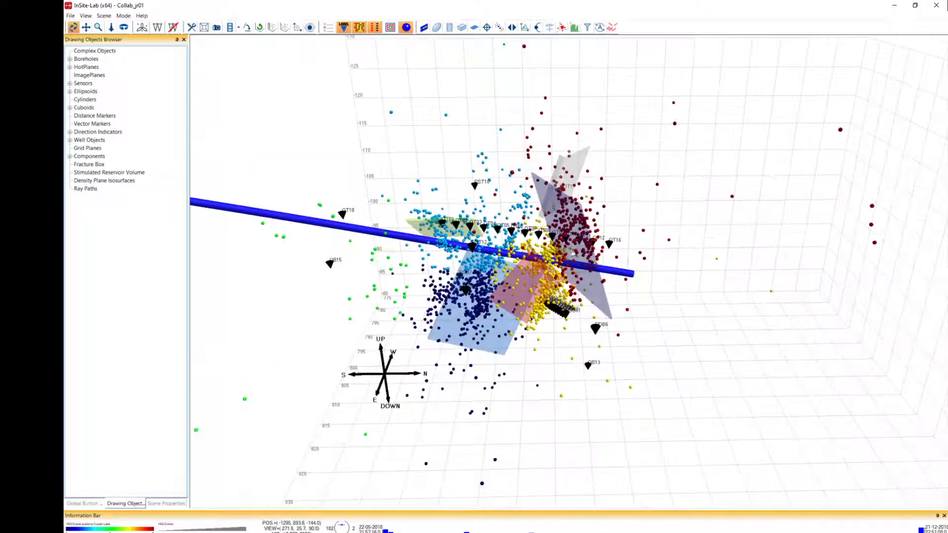
{"action": "left_click_drag", "start_coordinate": [439, 334], "coordinate": [462, 262]}
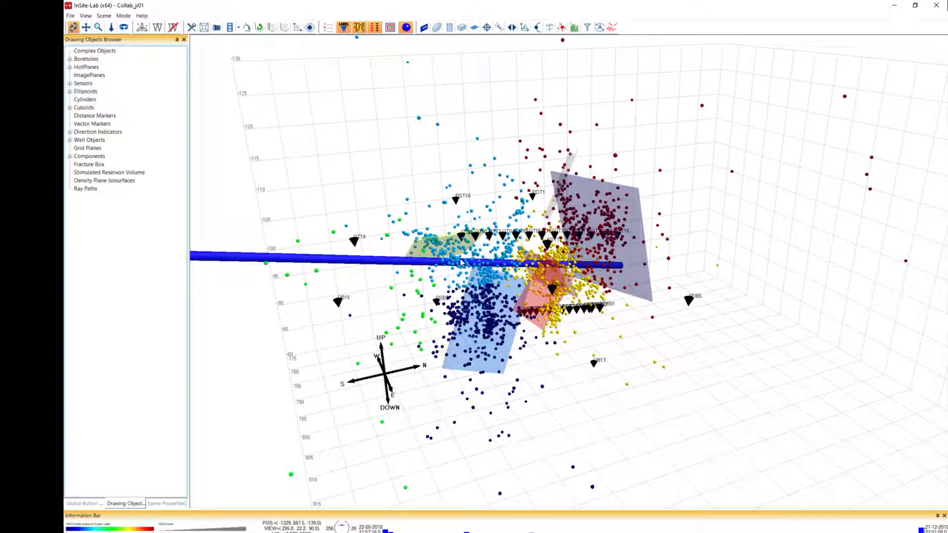
Switch to the PowerPoint slide show and advance to the closing contact slide.
{"action": "left_click", "coordinate": [368, 532]}
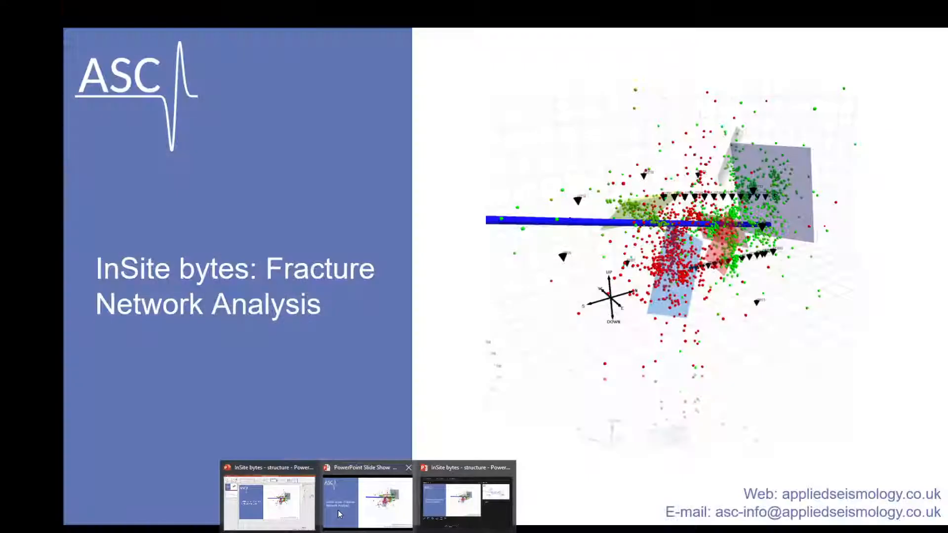
{"action": "left_click", "coordinate": [340, 514]}
{"action": "key", "text": "Right"}
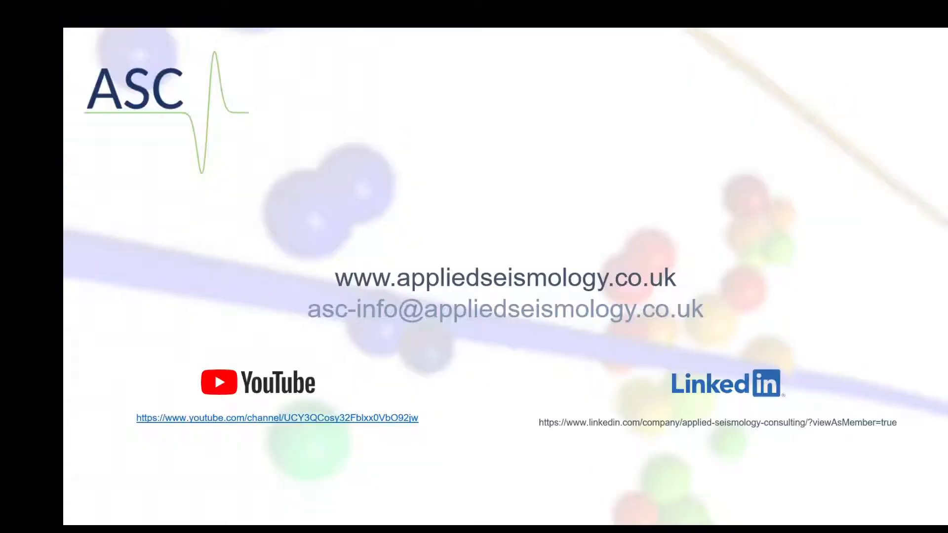